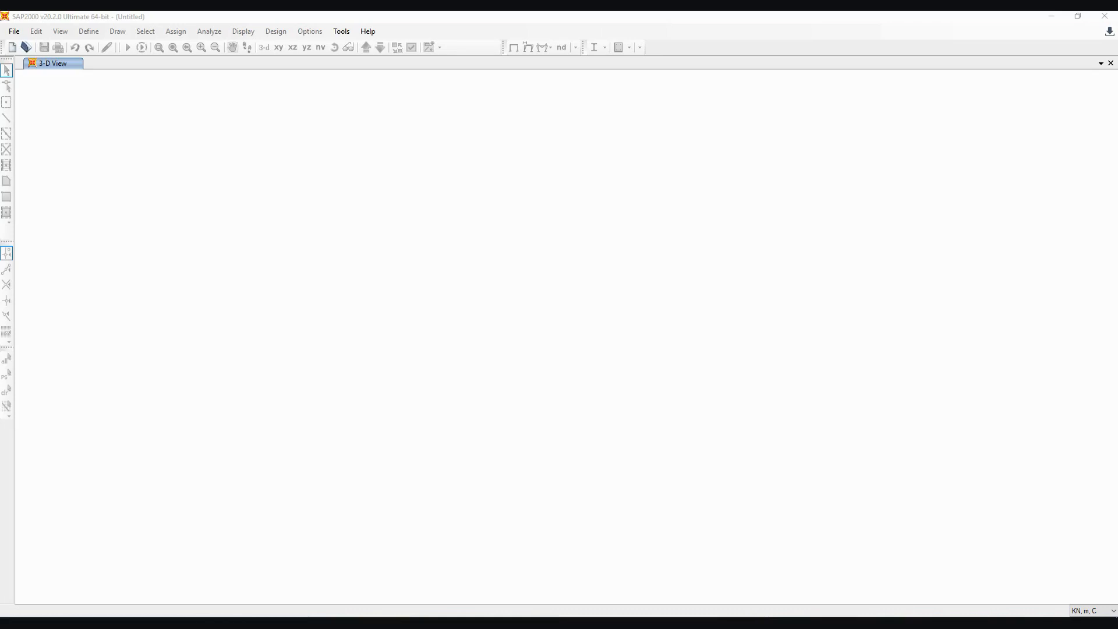
# Set the working units to KN, m, C and start a new model from the Beam template
pyautogui.click(317, 327)
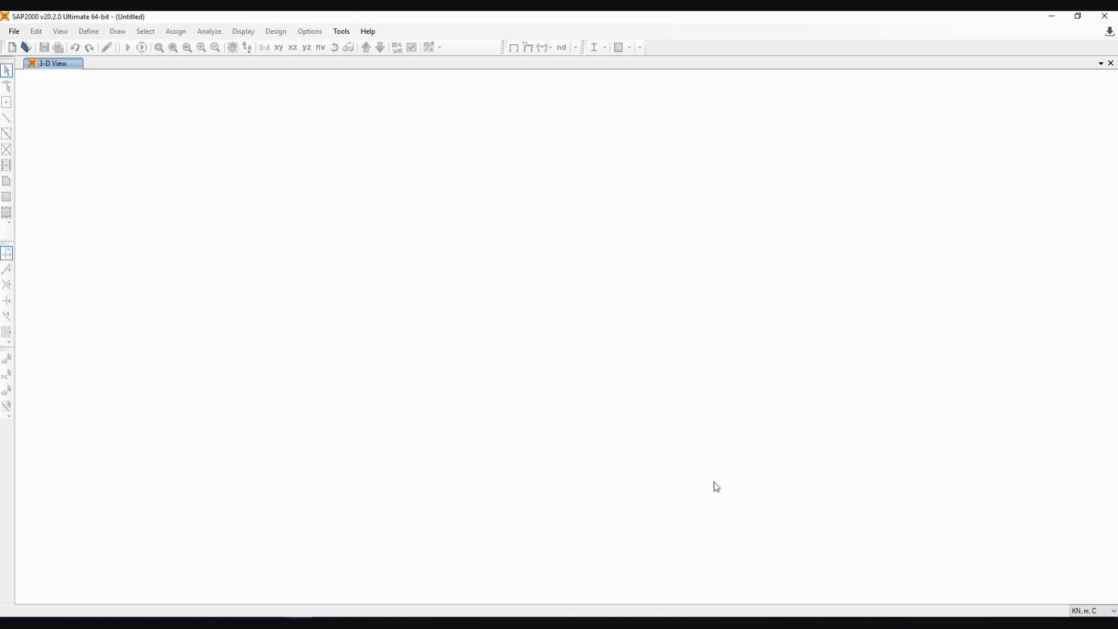
pyautogui.click(1084, 611)
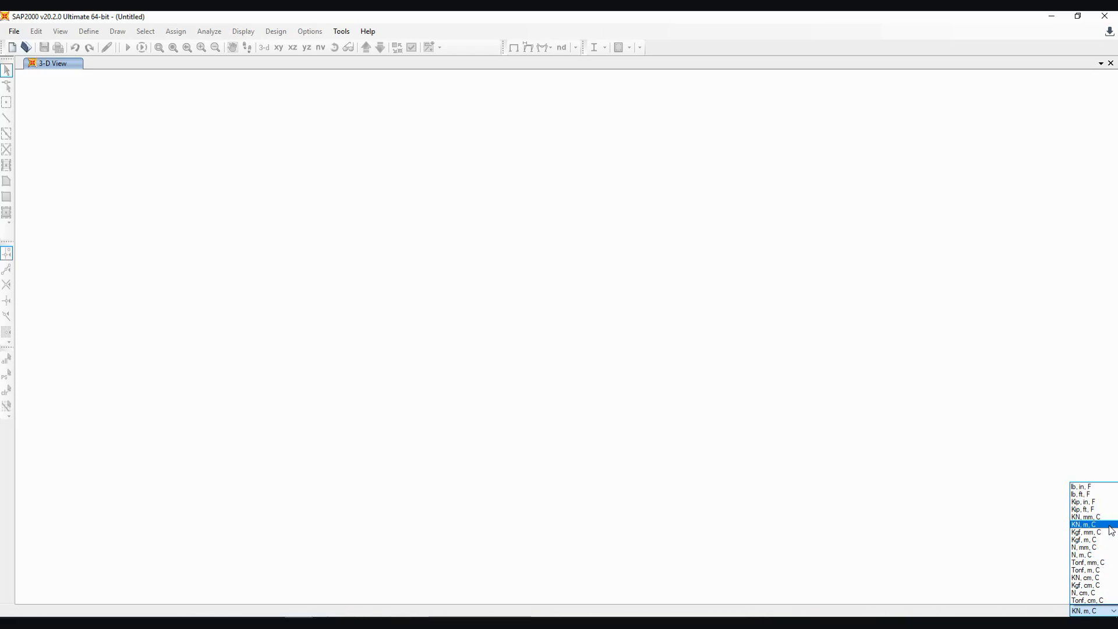
pyautogui.click(1107, 526)
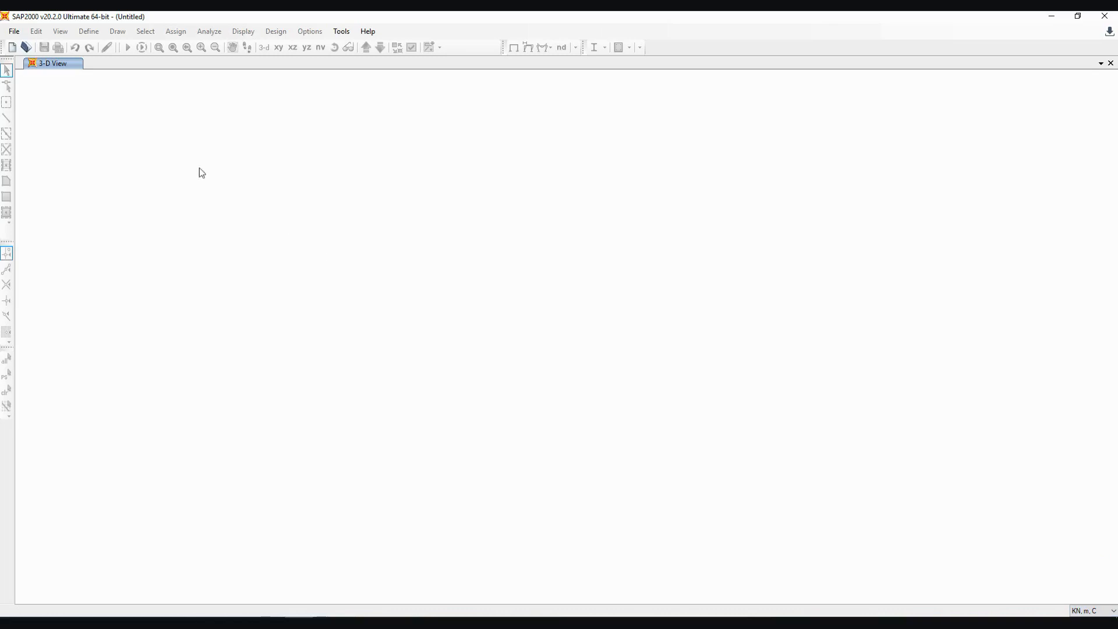
pyautogui.click(15, 32)
pyautogui.click(11, 49)
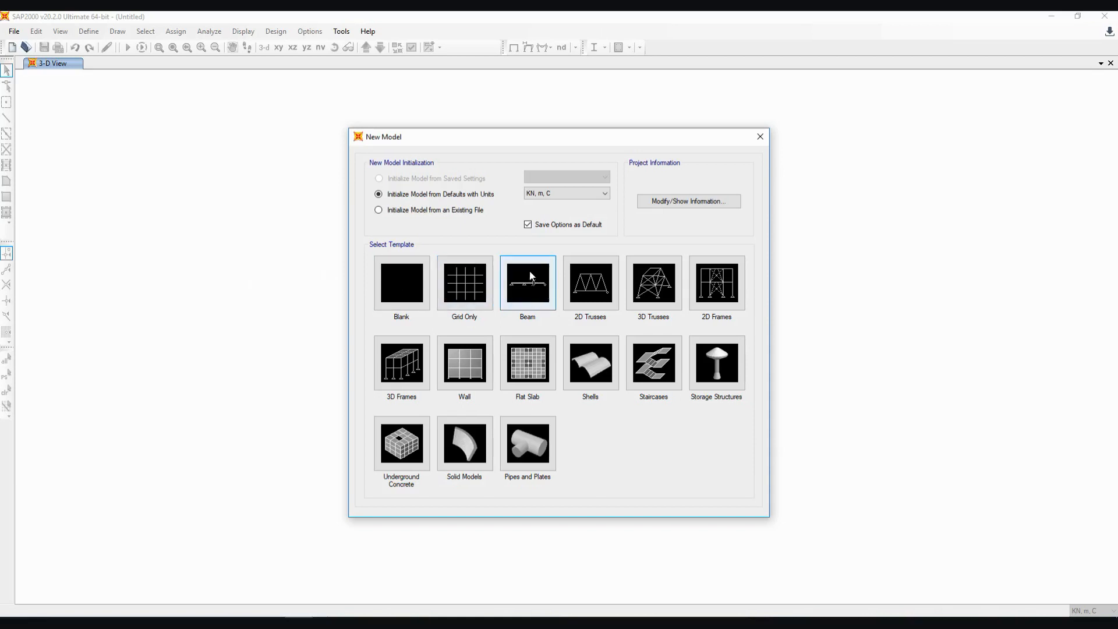
pyautogui.click(530, 296)
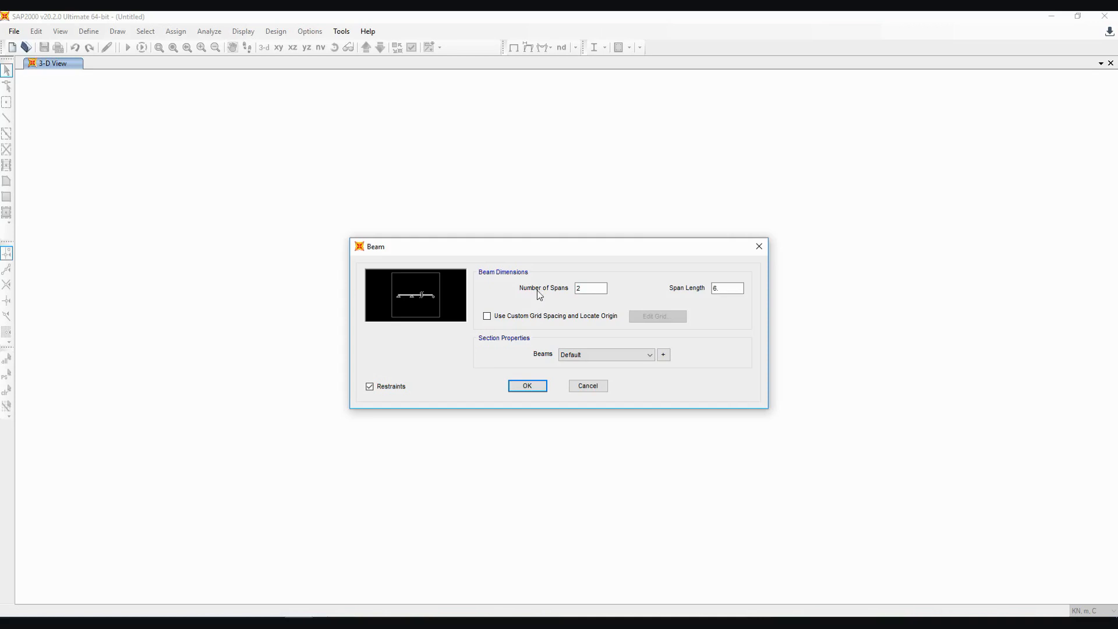
# Create the beam with 1 span and a span length of 5 m, using the Default section and restraints
pyautogui.doubleClick(585, 288)
pyautogui.write('1')
pyautogui.press('Tab')
pyautogui.write('5')
pyautogui.click(594, 354)
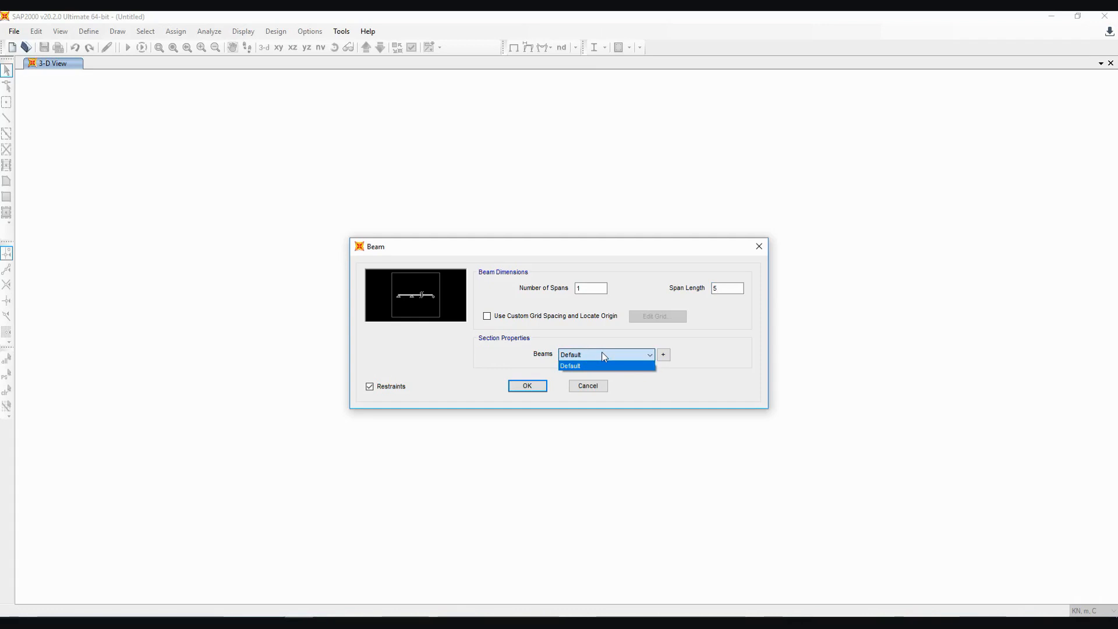
pyautogui.click(516, 356)
pyautogui.click(524, 383)
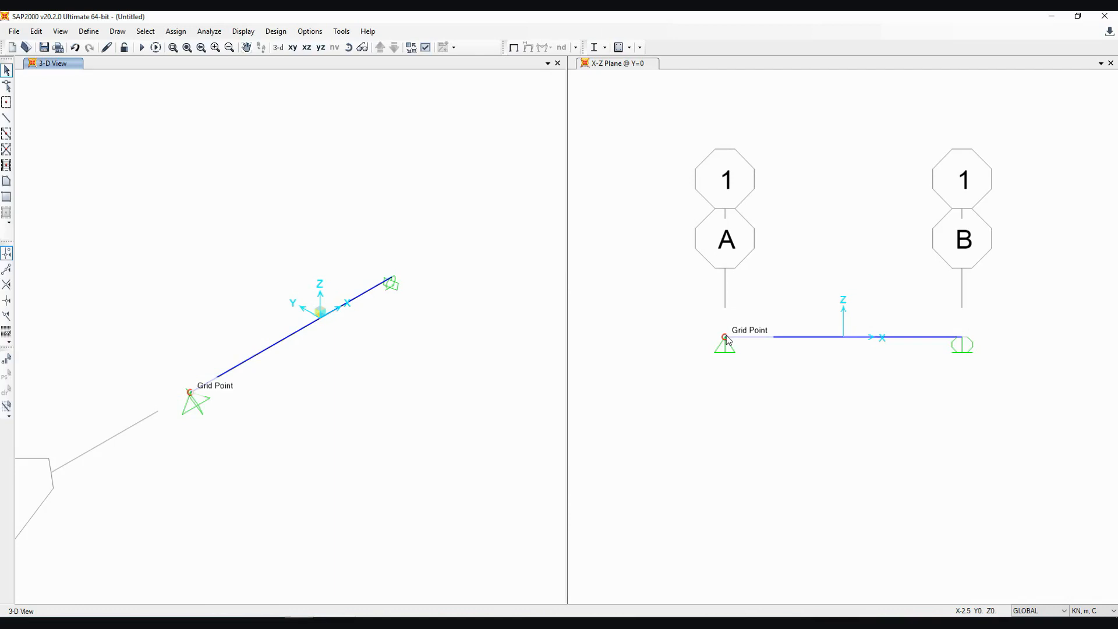
# Inspect the label and restraint assignments of the support joint at grid A
pyautogui.rightClick(726, 340)
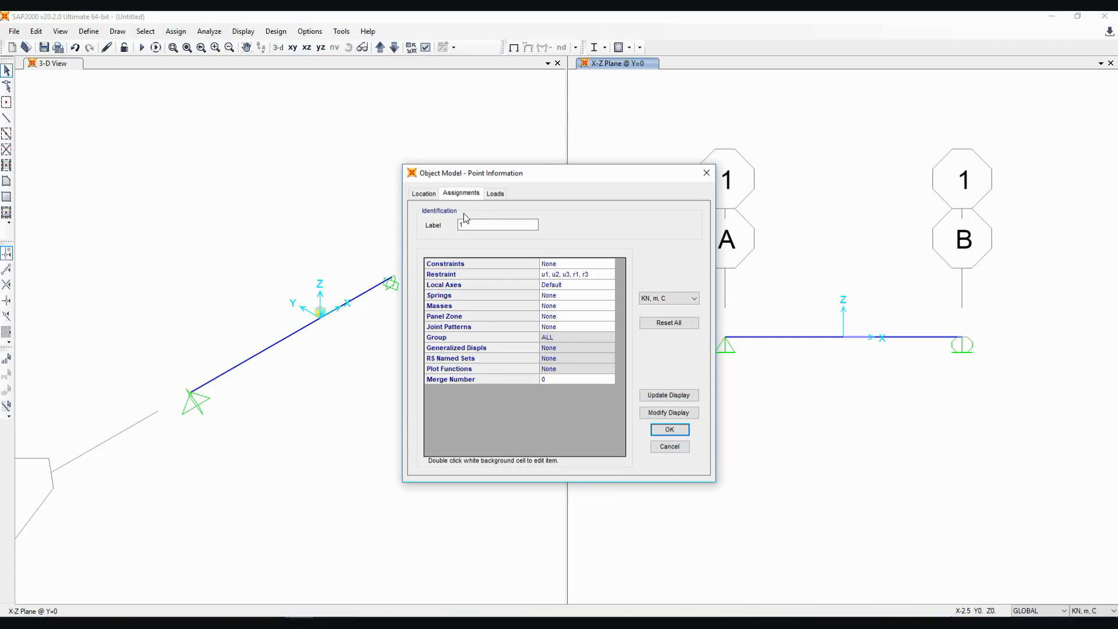
pyautogui.click(477, 228)
pyautogui.click(495, 274)
pyautogui.click(669, 430)
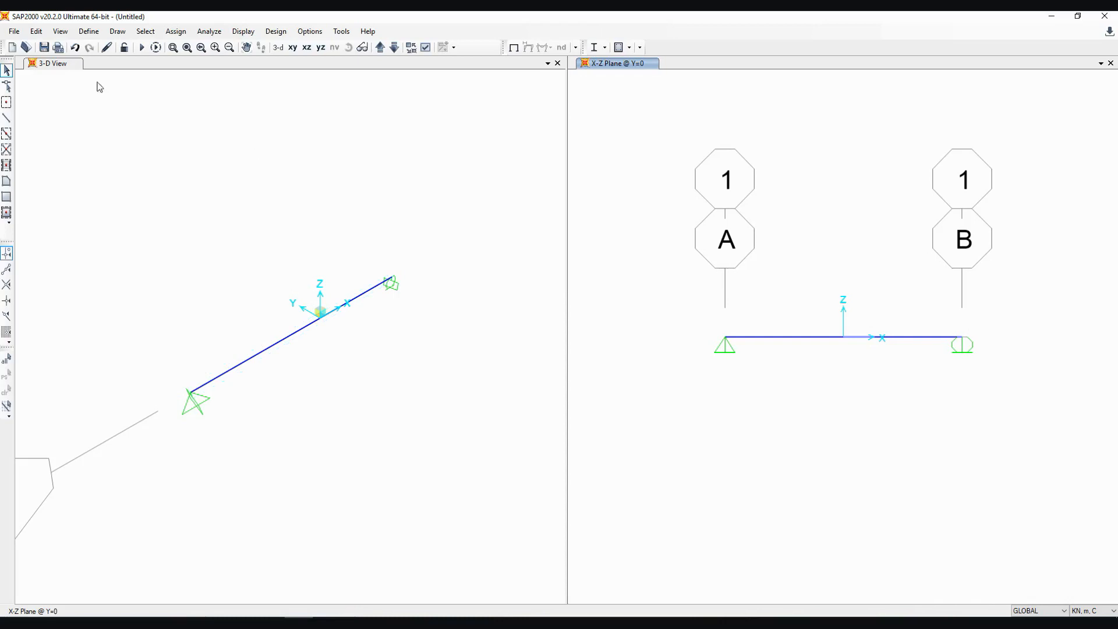
# Review the property data of the 4000Psi concrete material, including its weight per unit volume
pyautogui.click(89, 32)
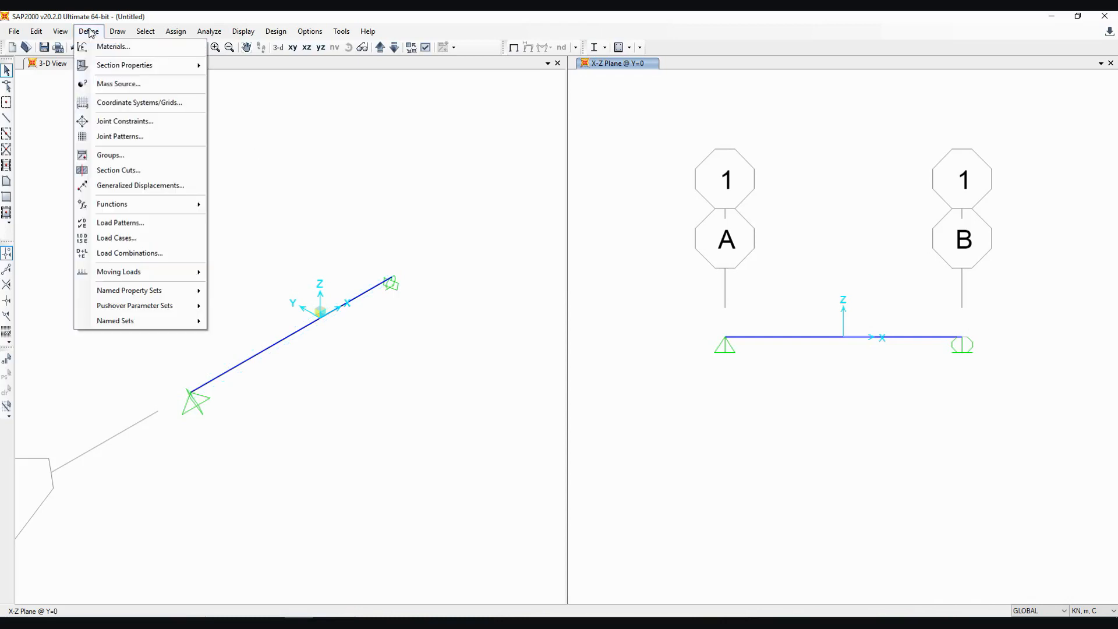
pyautogui.click(146, 53)
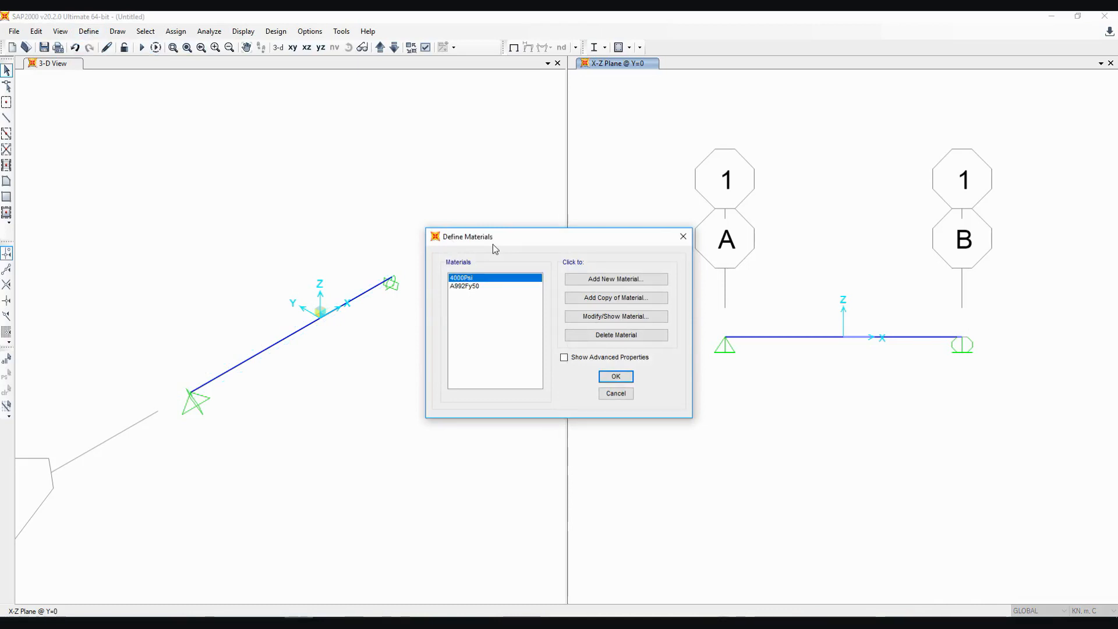
pyautogui.click(486, 286)
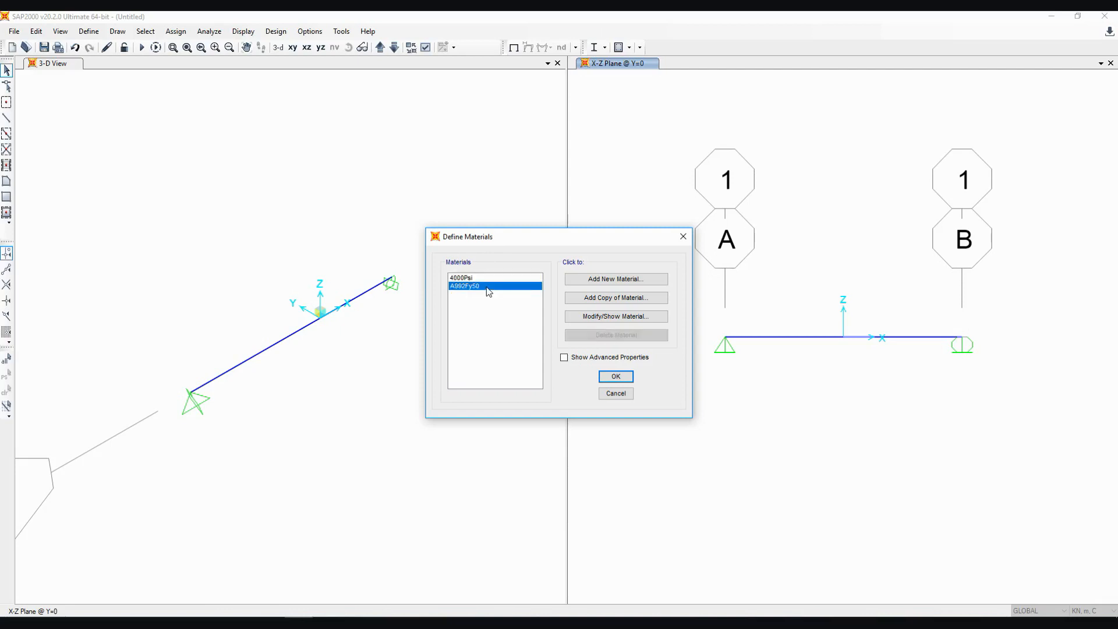
pyautogui.click(486, 278)
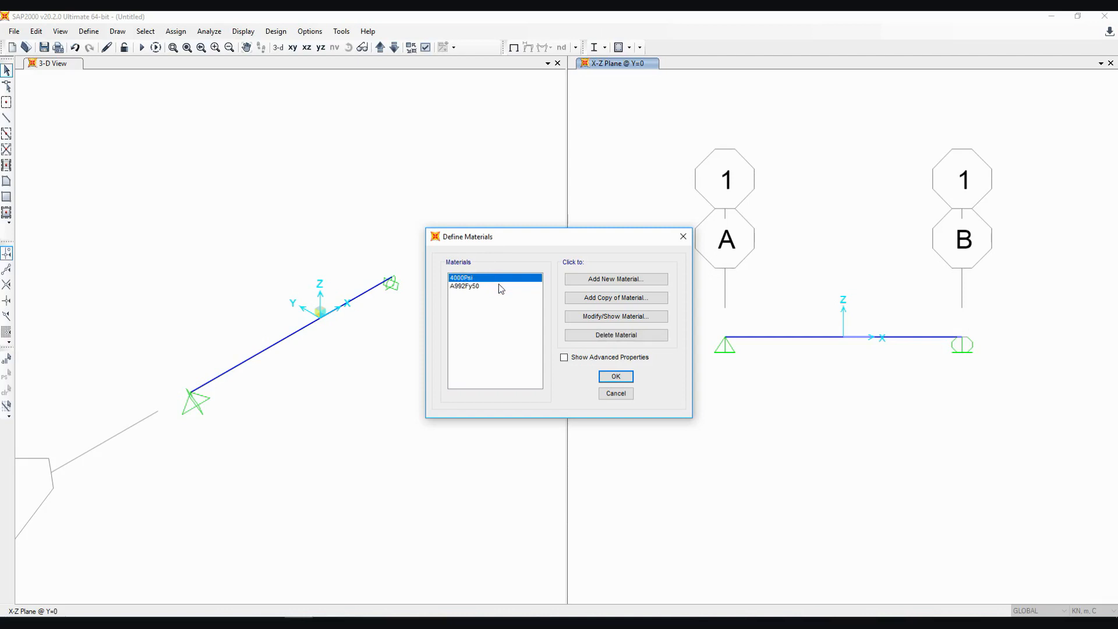
pyautogui.click(648, 321)
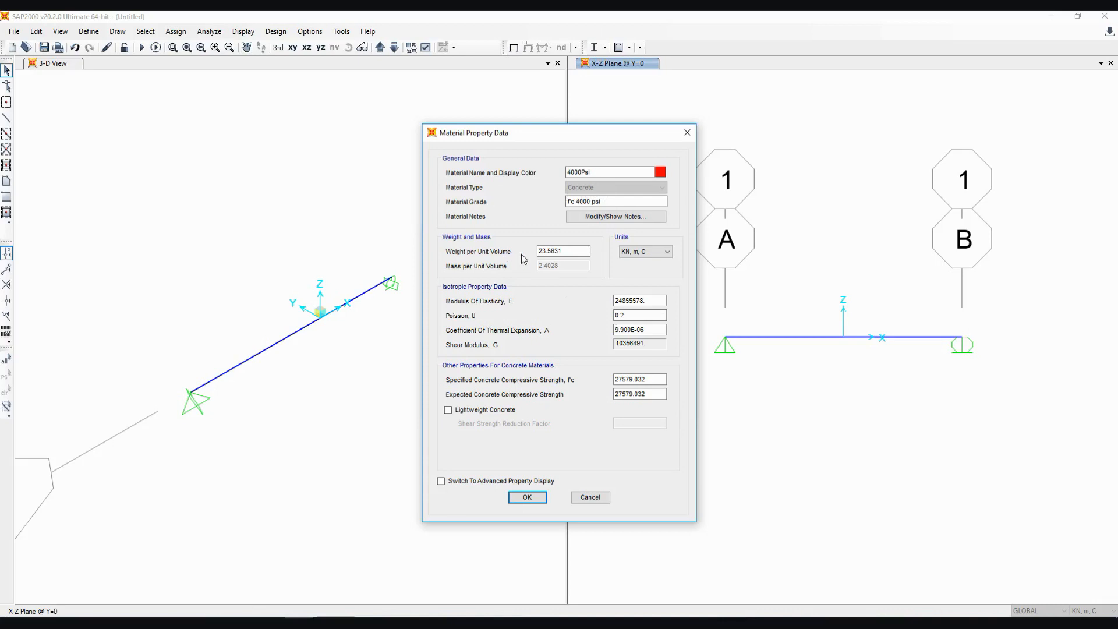
pyautogui.click(541, 252)
pyautogui.click(527, 497)
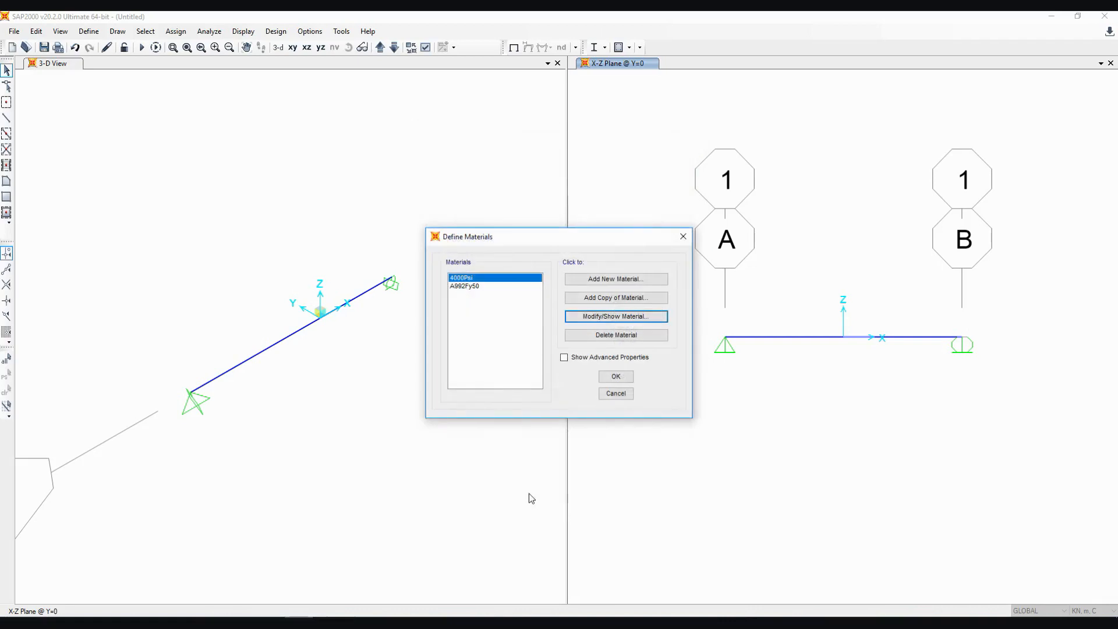
pyautogui.click(605, 377)
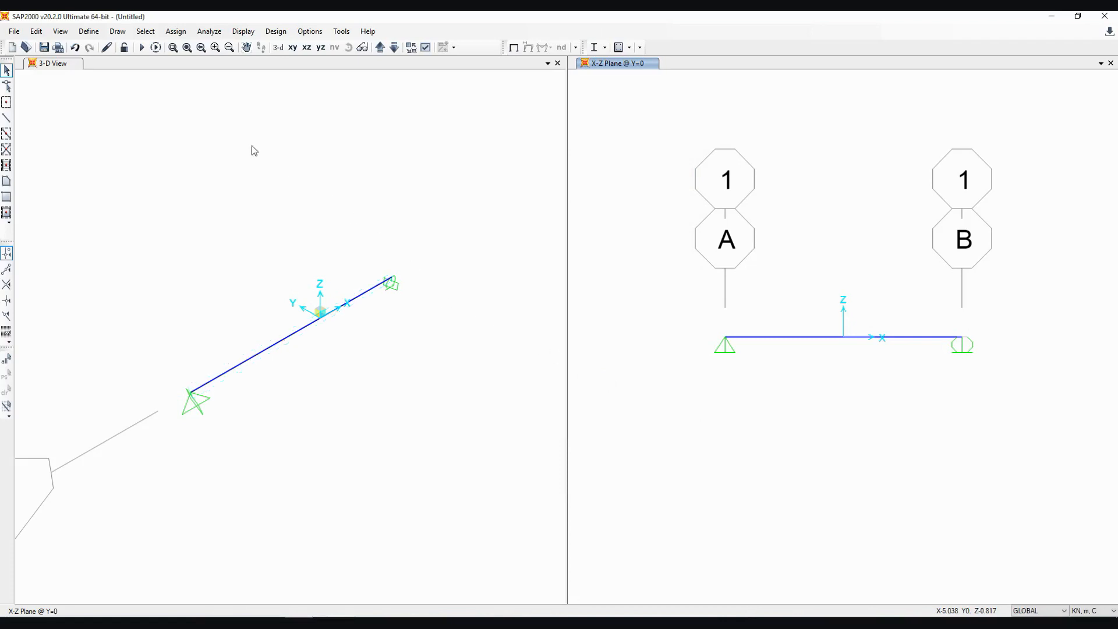
# Start a new frame section property of type Concrete with a rectangular shape
pyautogui.click(96, 38)
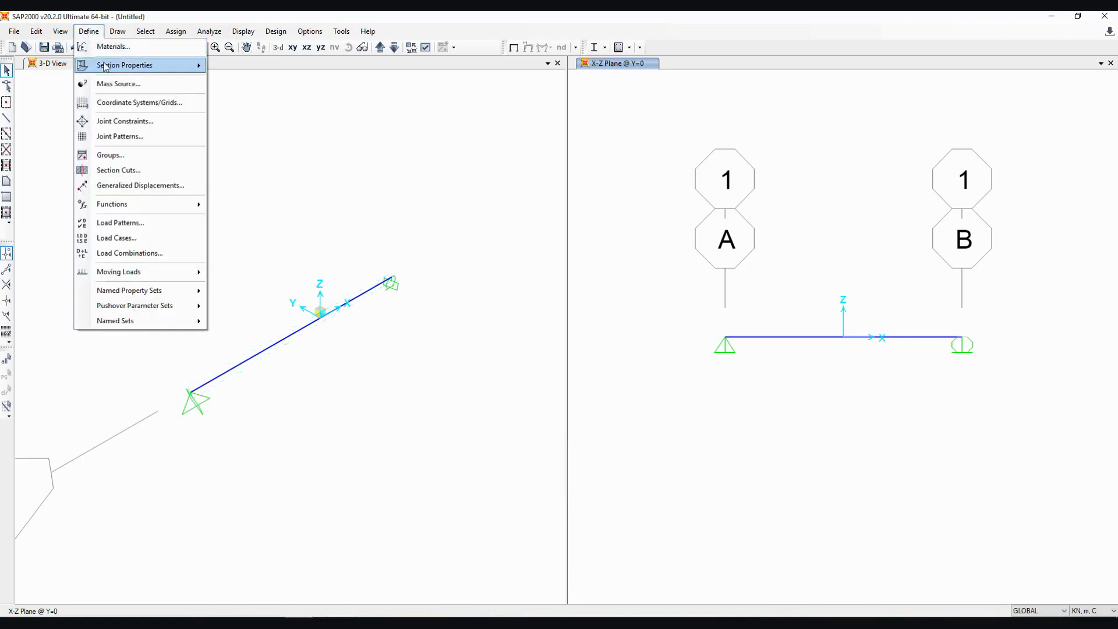
pyautogui.moveTo(107, 68)
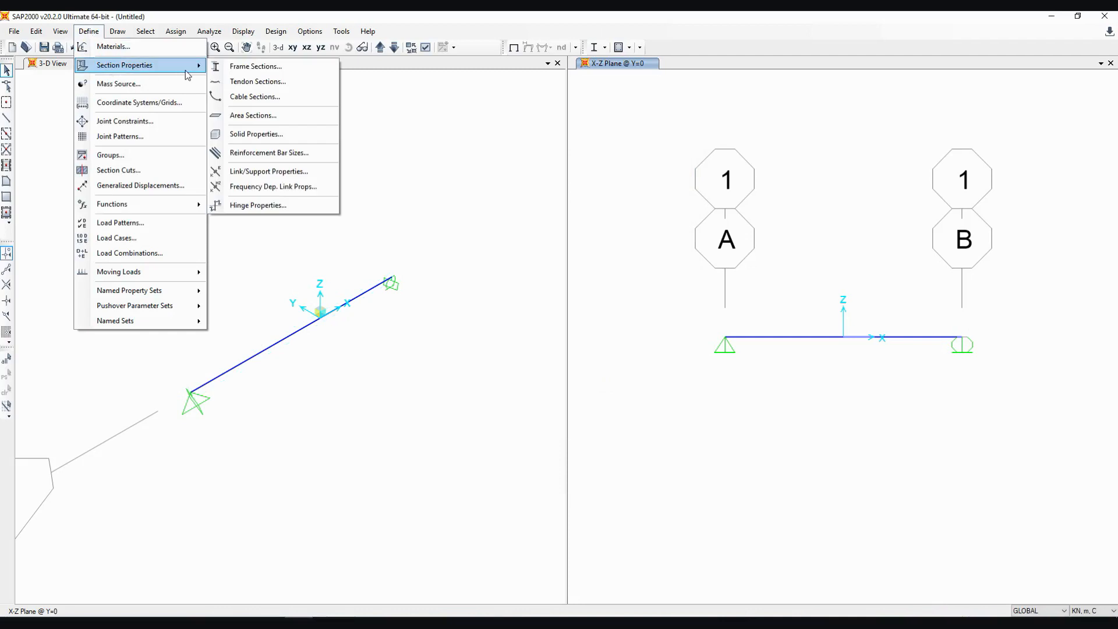
pyautogui.click(292, 70)
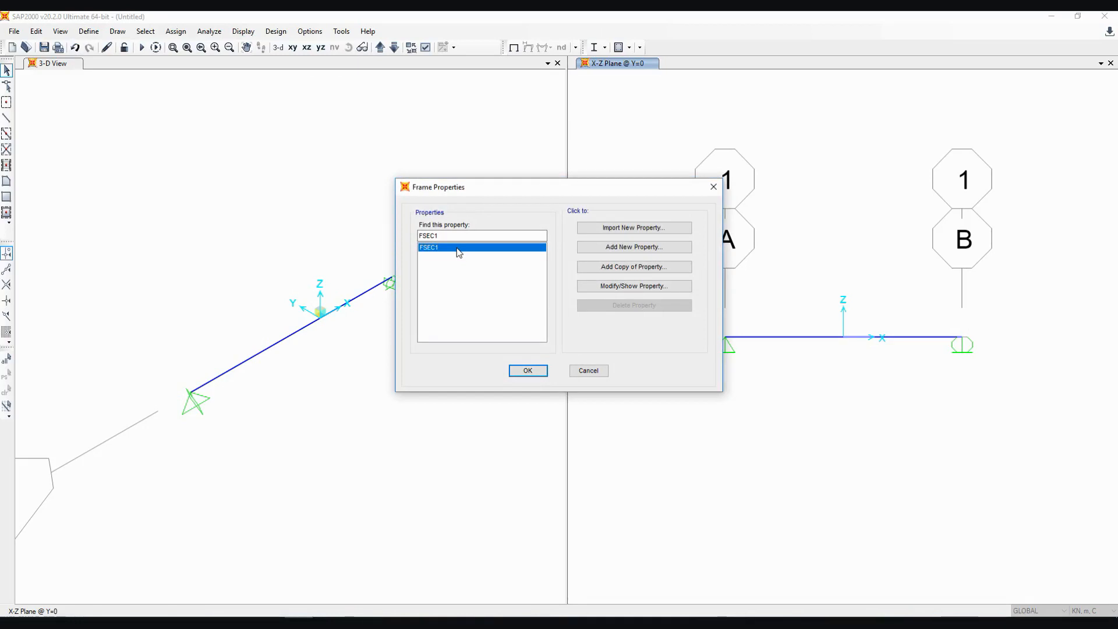
pyautogui.click(613, 250)
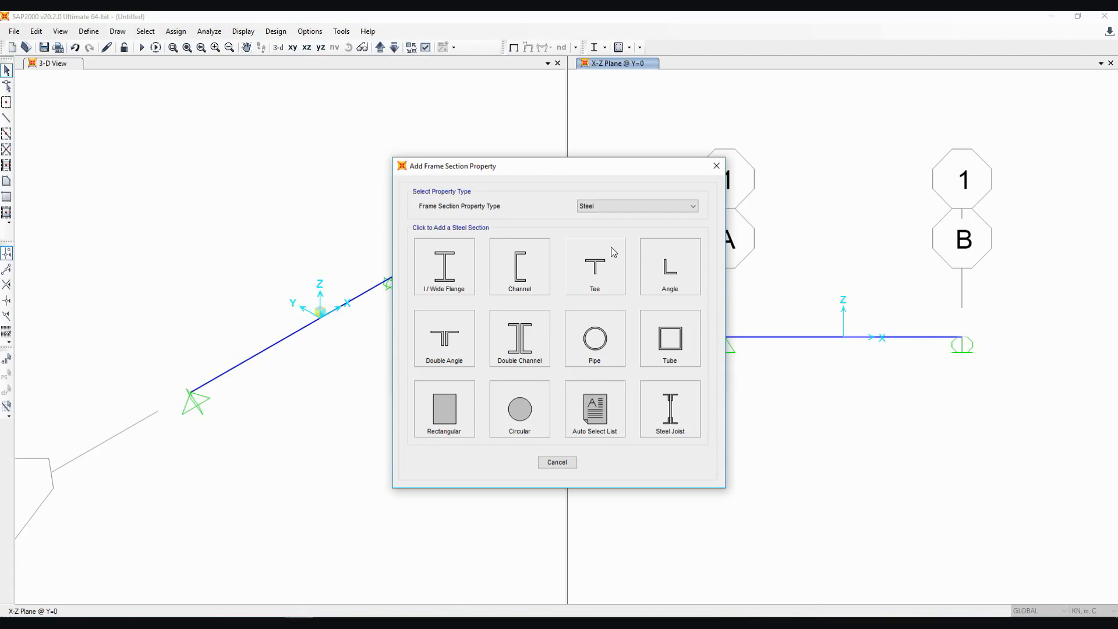
pyautogui.click(631, 206)
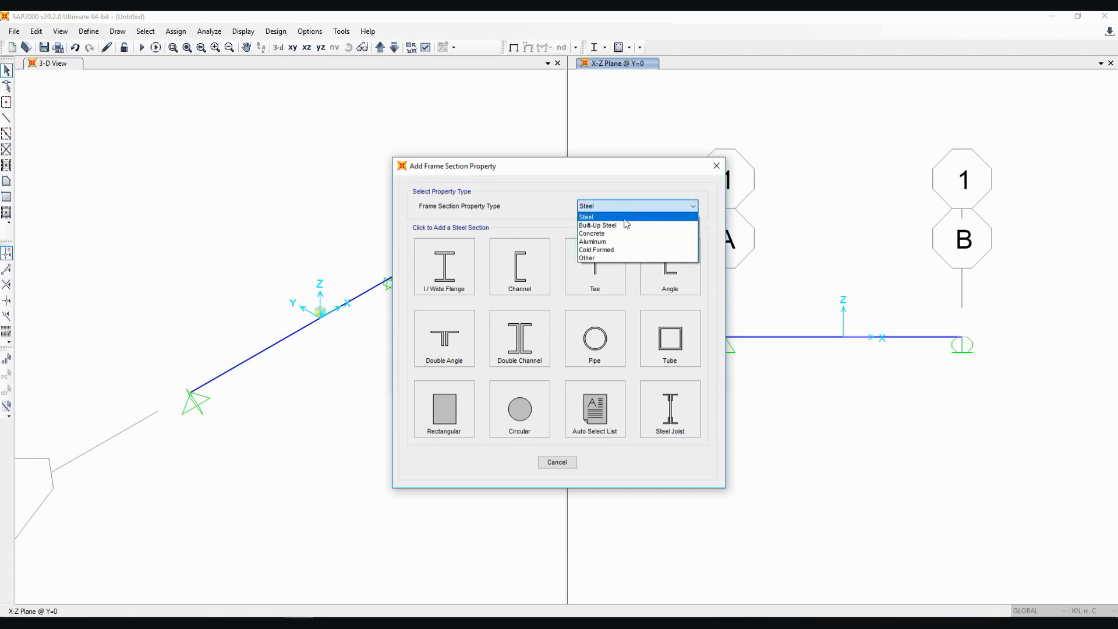
pyautogui.click(620, 234)
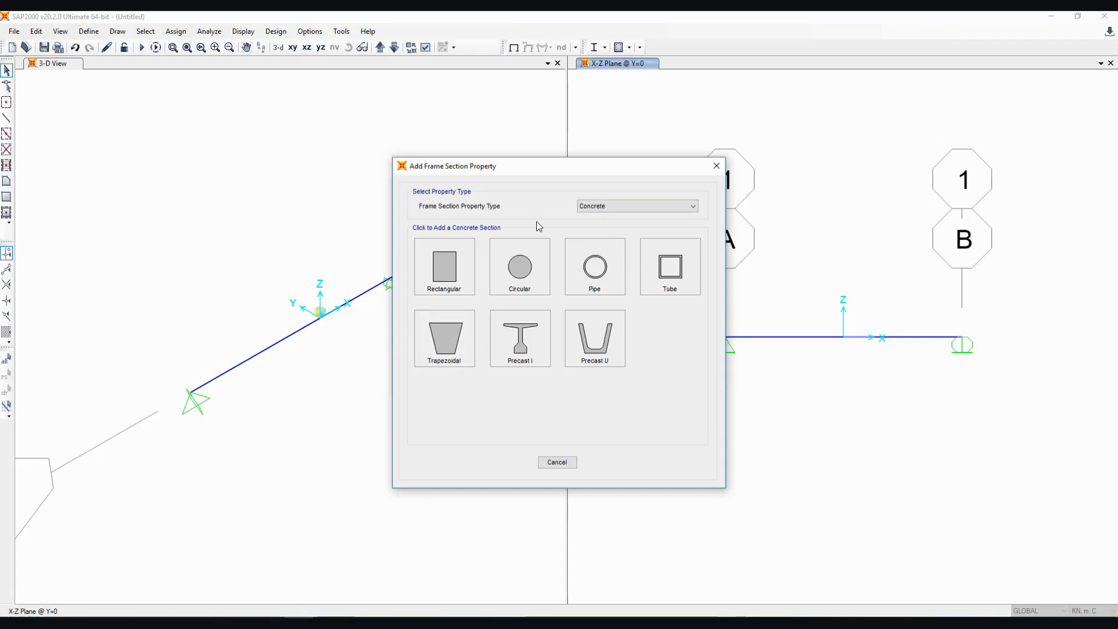
pyautogui.click(454, 267)
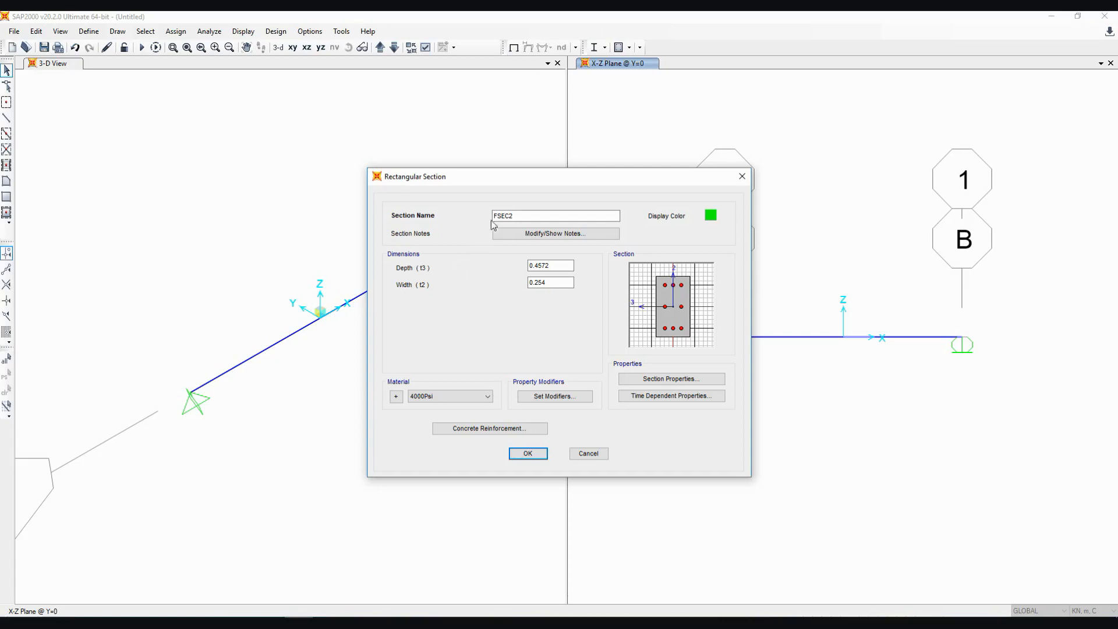
# Define the rectangular section as BEAM1 with width 0.2 m, depth 0.5 m and material 4000Psi, and accept the frame properties
pyautogui.doubleClick(528, 215)
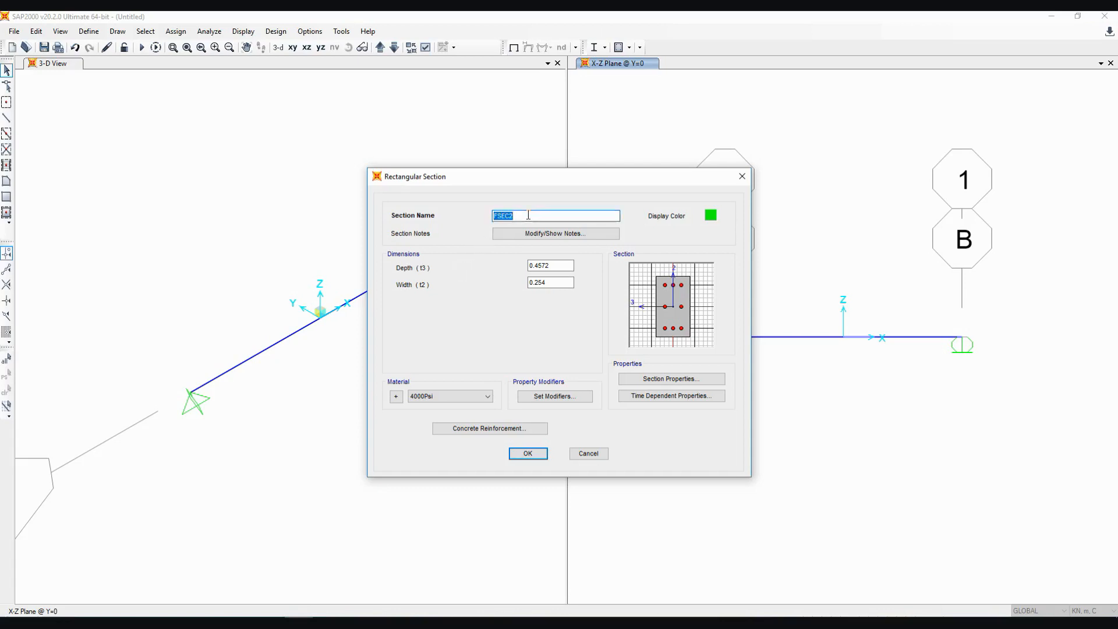
pyautogui.write('BEAM1')
pyautogui.doubleClick(548, 283)
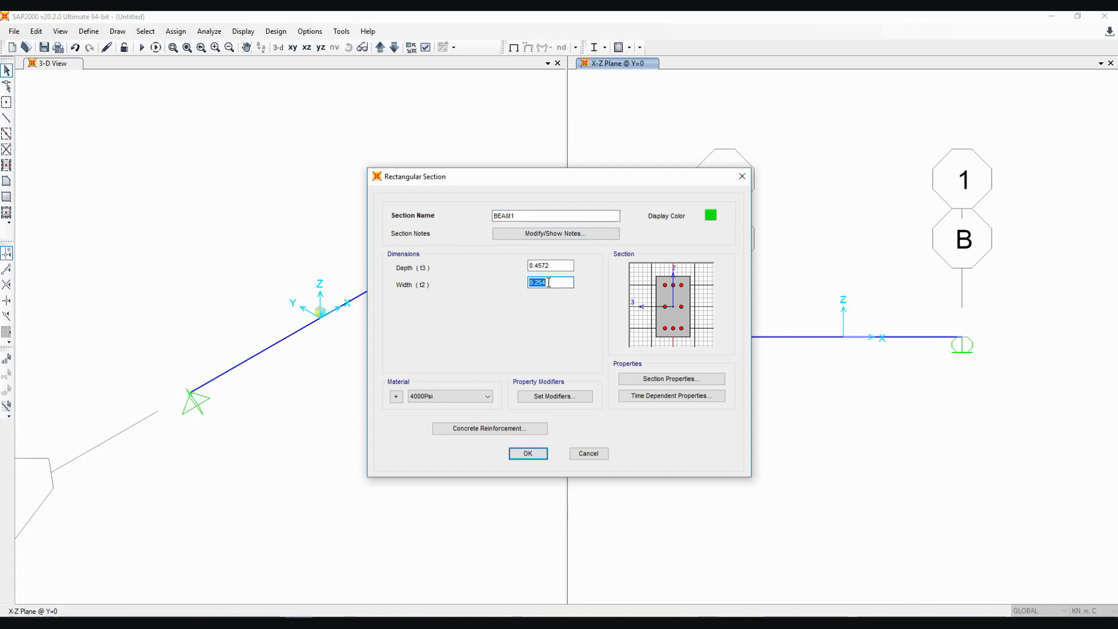
pyautogui.write('0.2')
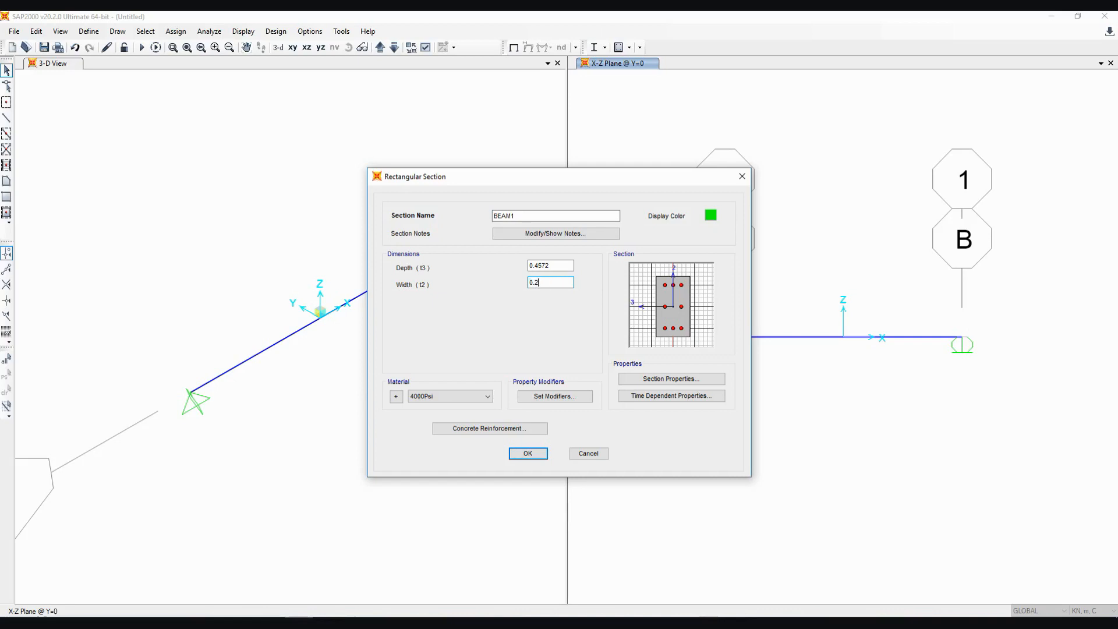
pyautogui.doubleClick(552, 265)
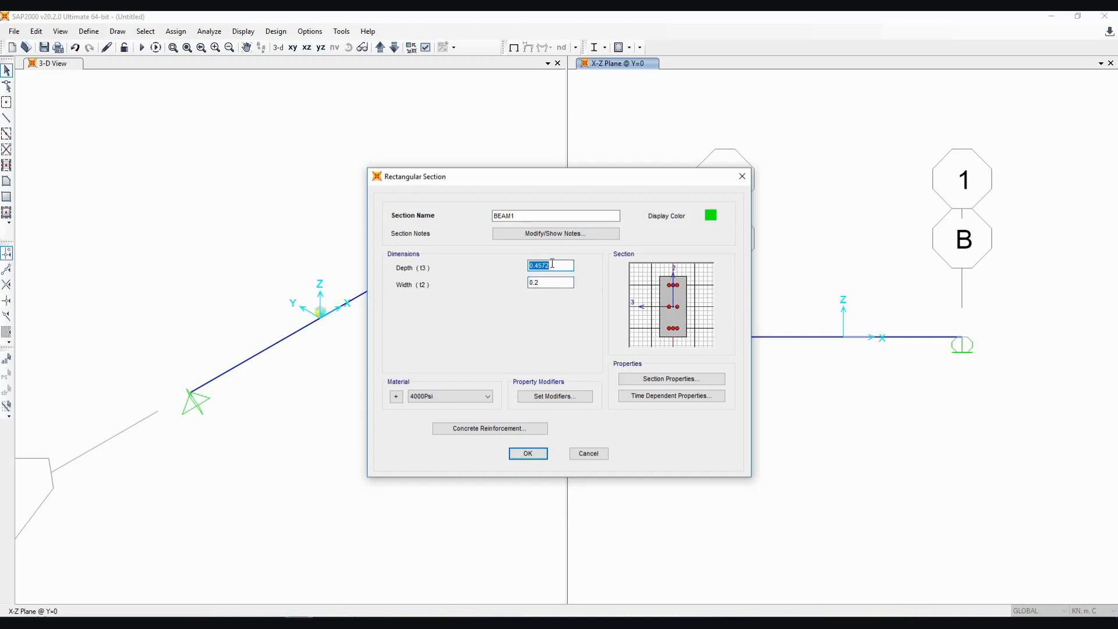
pyautogui.write('0.5')
pyautogui.click(486, 398)
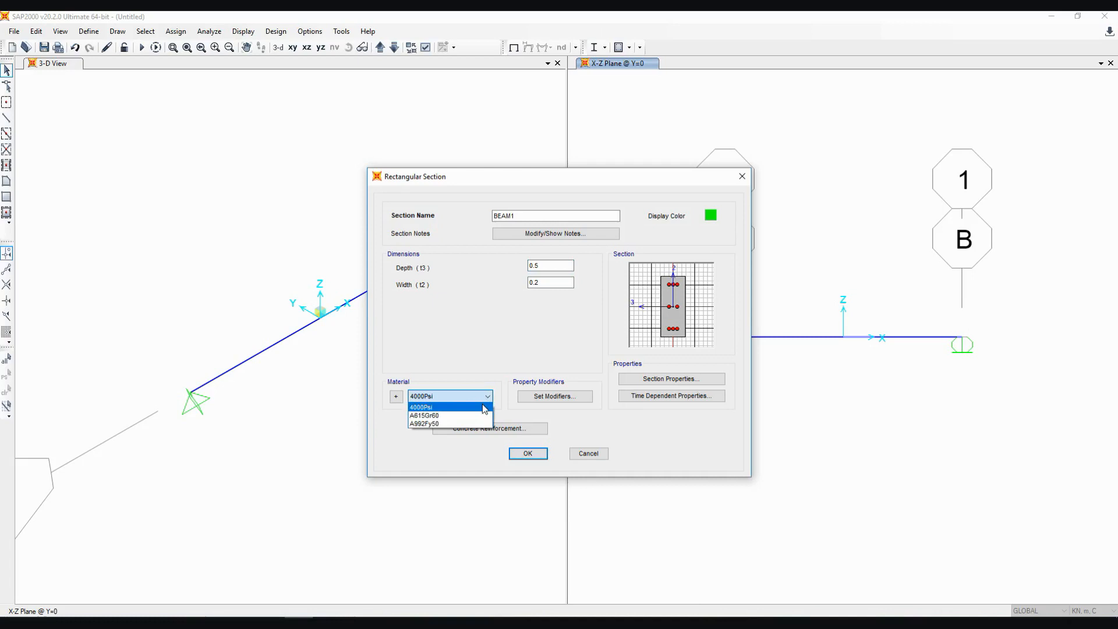
pyautogui.click(483, 407)
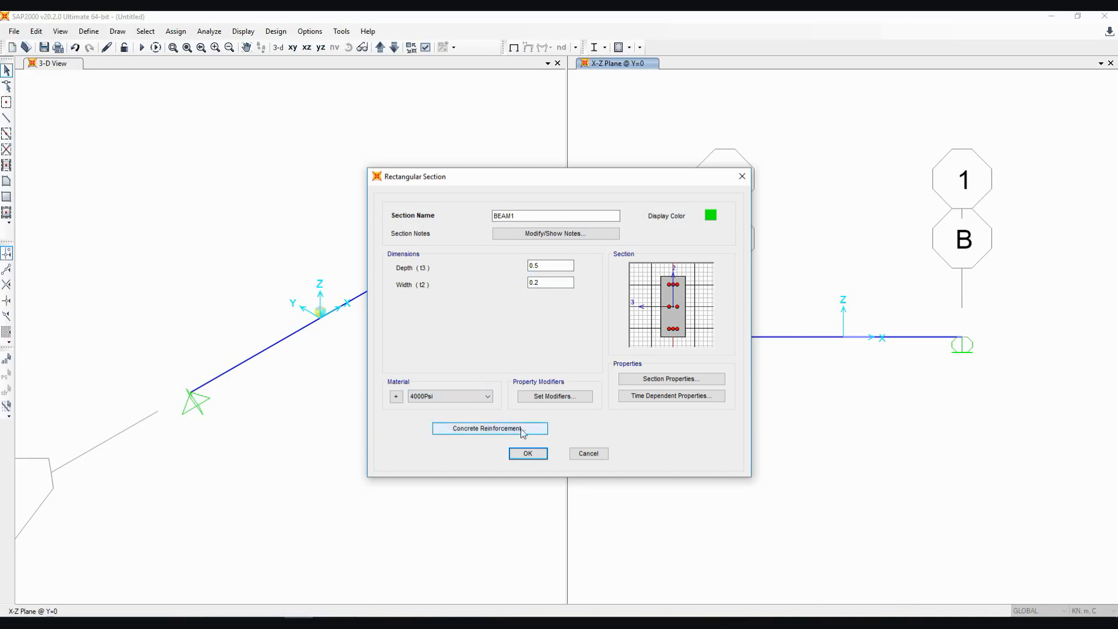
pyautogui.click(527, 457)
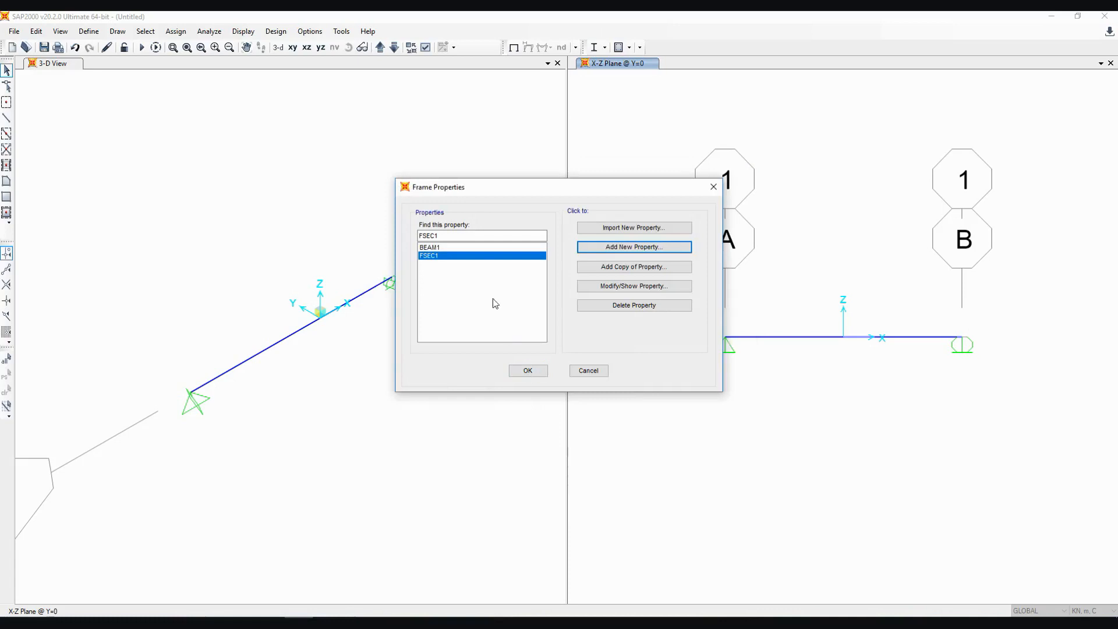
pyautogui.click(470, 246)
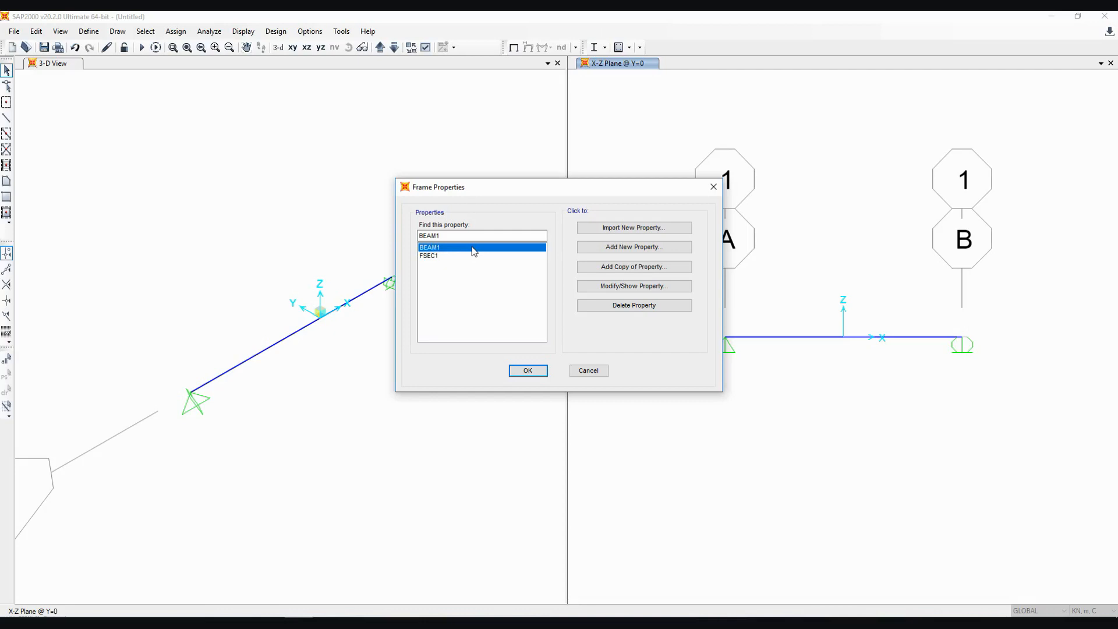
pyautogui.click(521, 372)
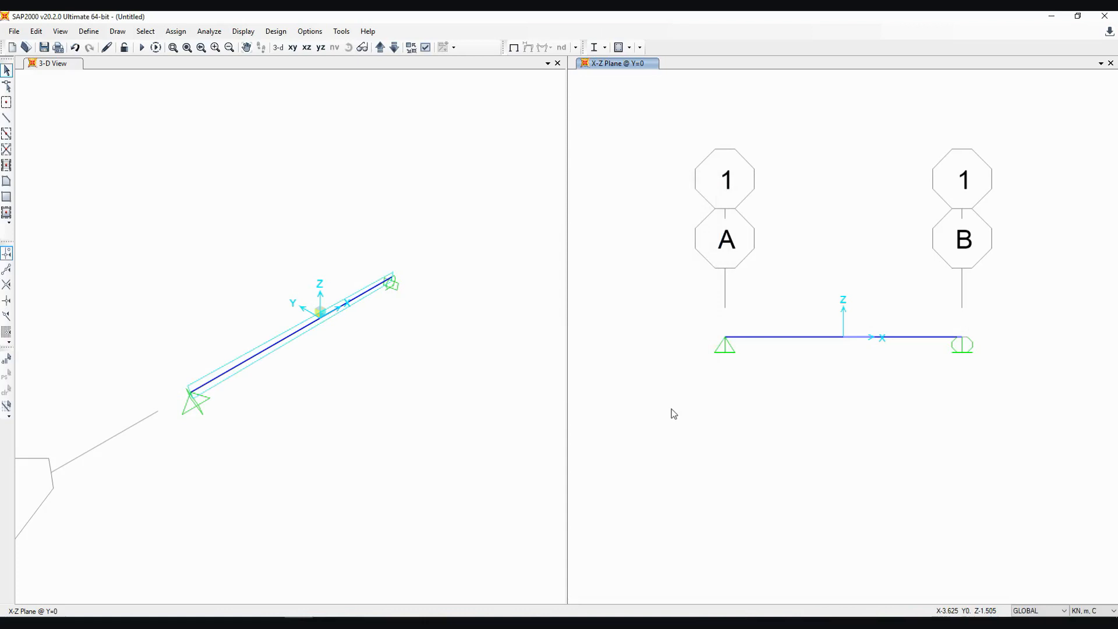
# Assign the BEAM1 frame section to the beam and check the section in the beam's assignment information
pyautogui.click(776, 339)
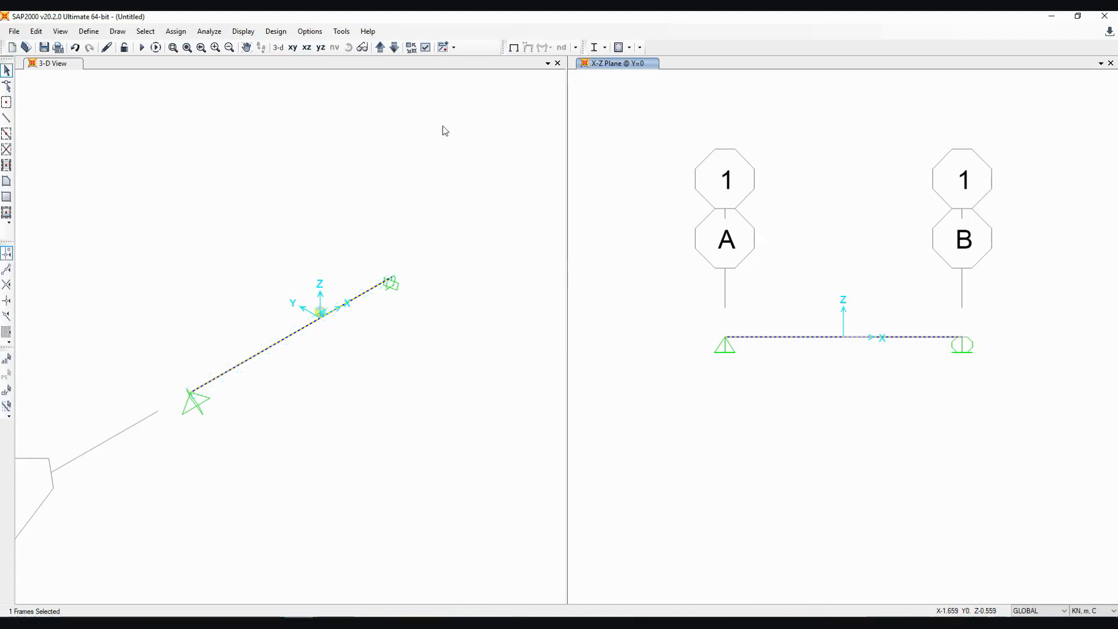
pyautogui.click(173, 31)
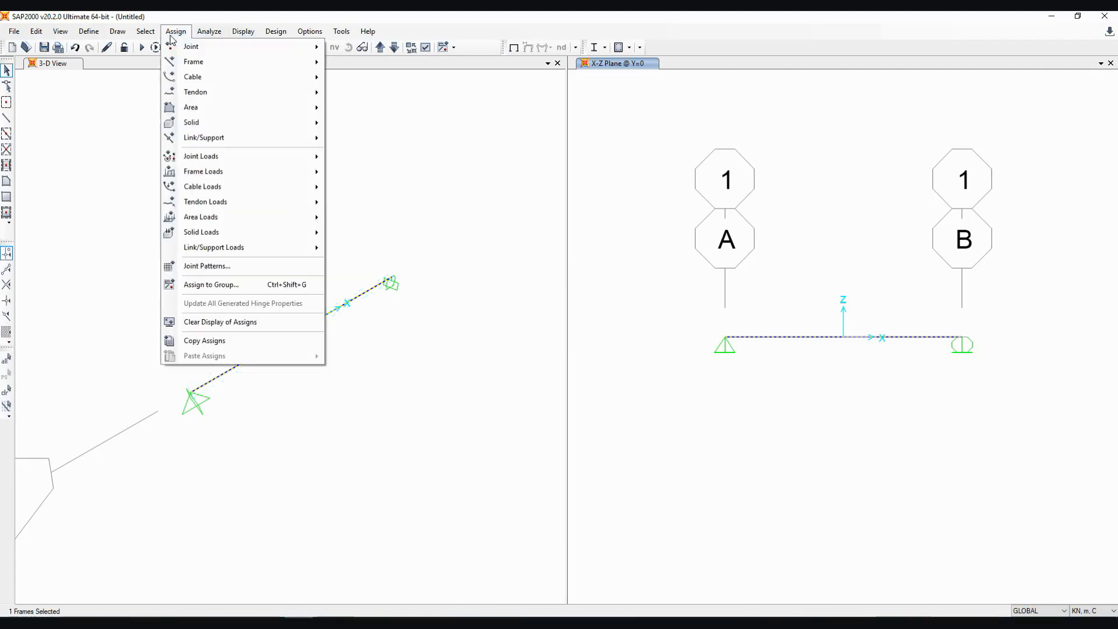
pyautogui.moveTo(174, 62)
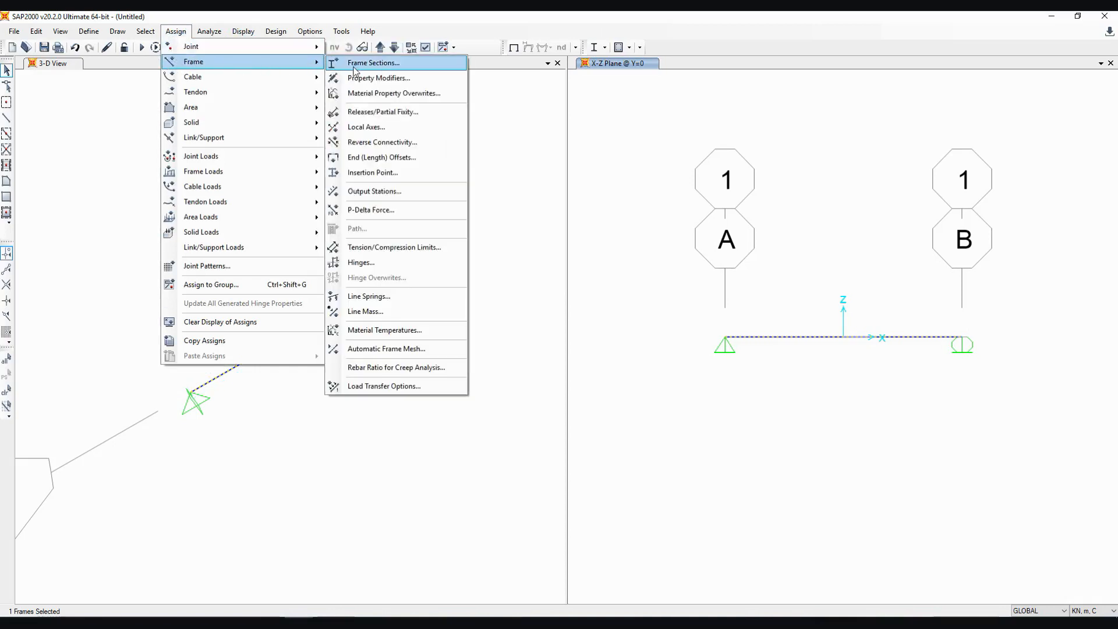
pyautogui.click(369, 64)
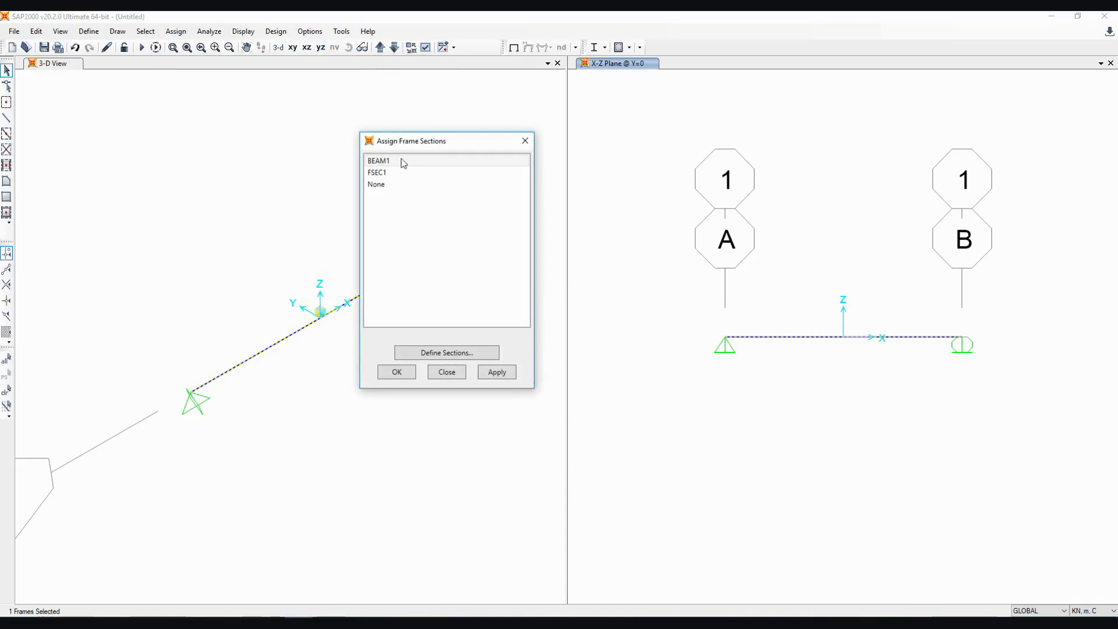
pyautogui.click(403, 162)
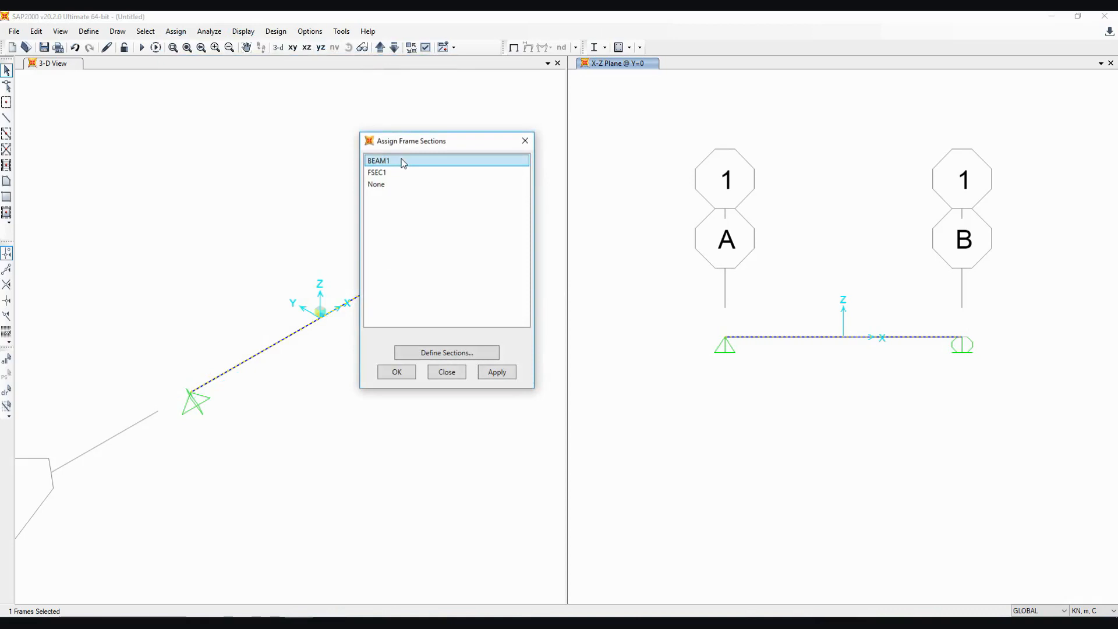
pyautogui.click(394, 373)
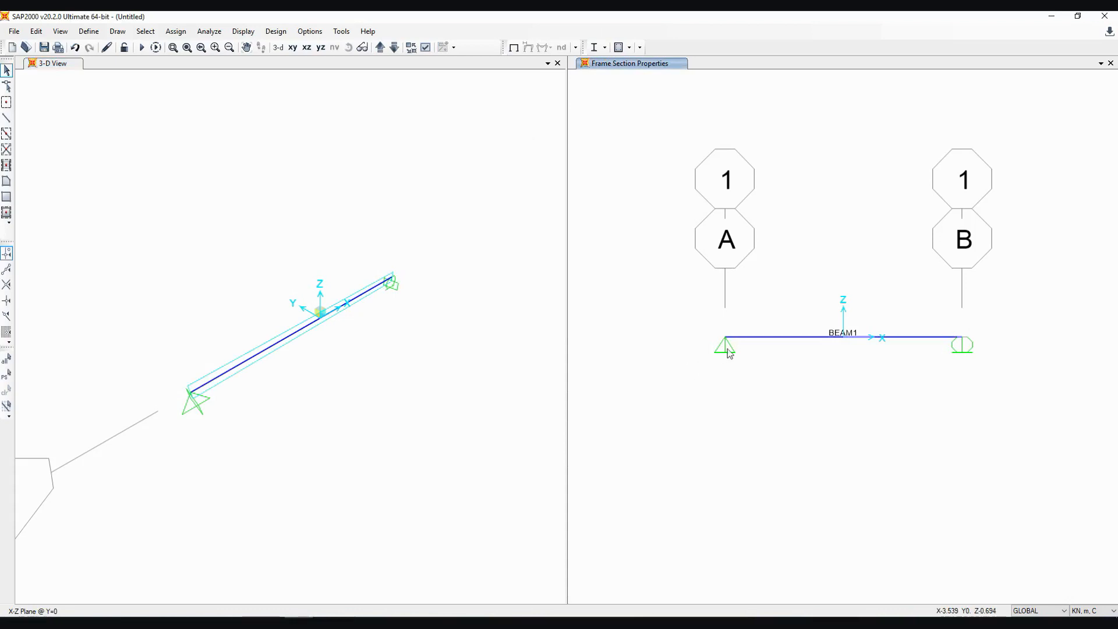
pyautogui.rightClick(771, 337)
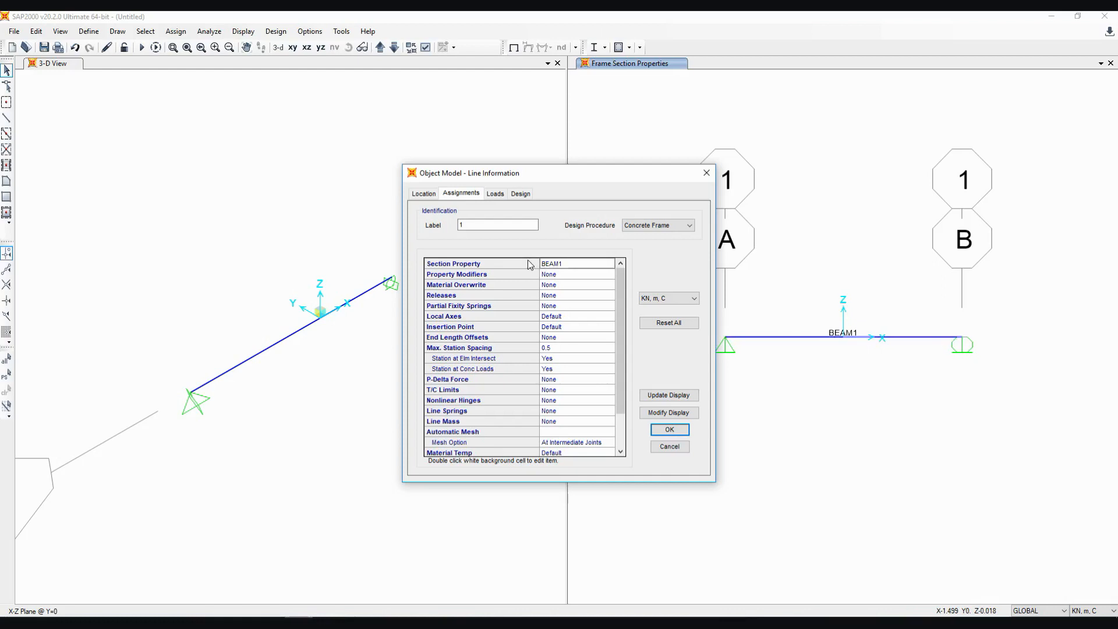
pyautogui.click(677, 434)
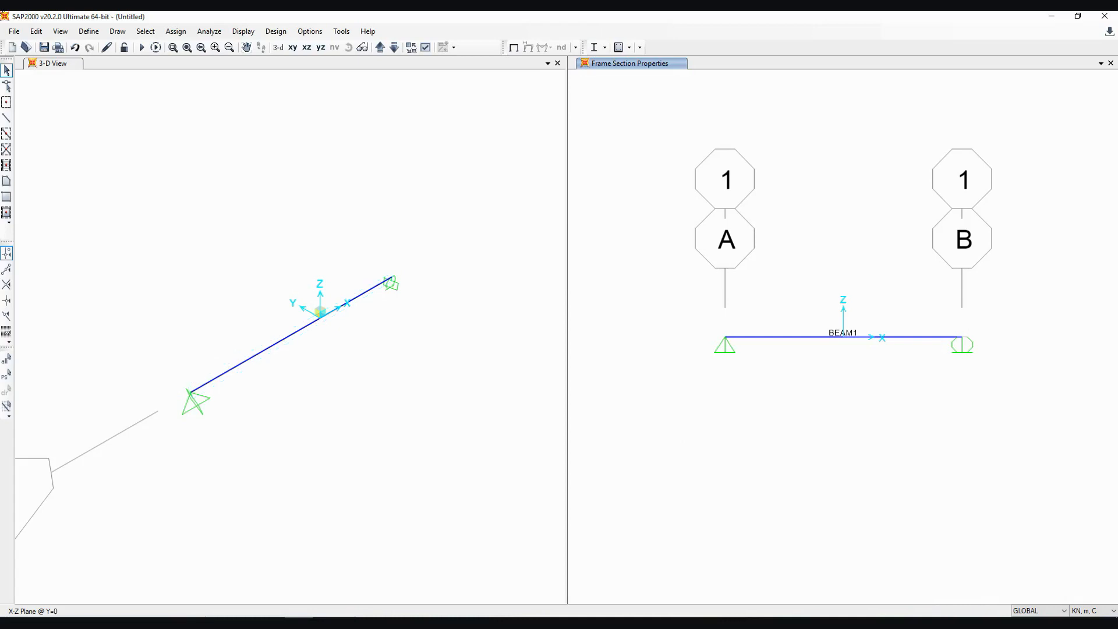
# Add a load pattern named LIVE of type Live with a self-weight multiplier of 0
pyautogui.click(89, 34)
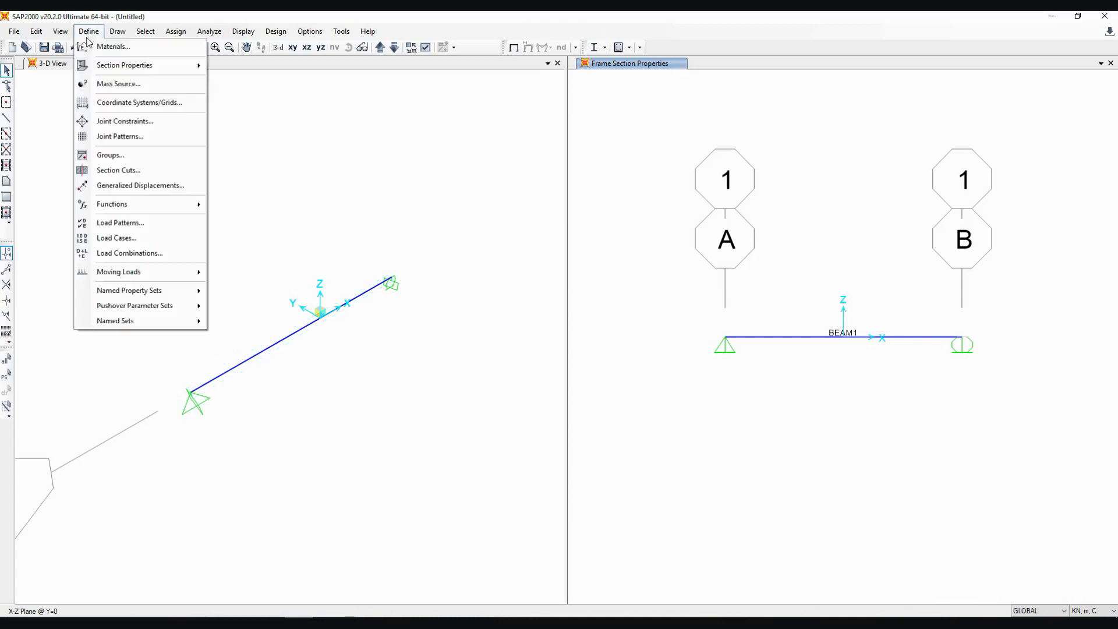
pyautogui.click(129, 223)
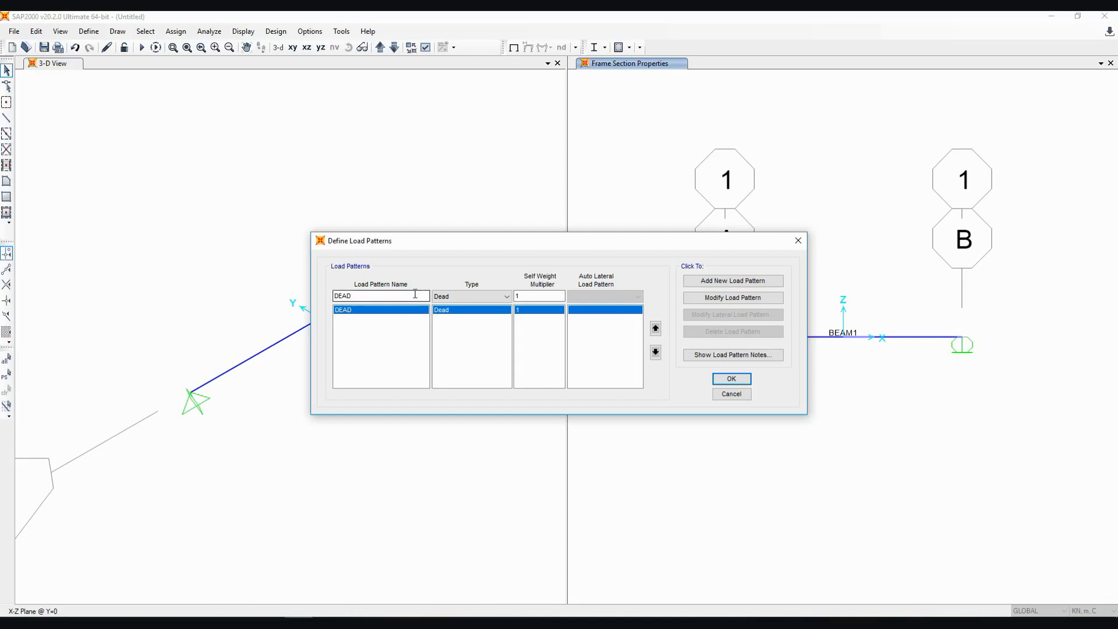
pyautogui.click(411, 294)
pyautogui.doubleClick(410, 295)
pyautogui.write('LIVE')
pyautogui.click(503, 299)
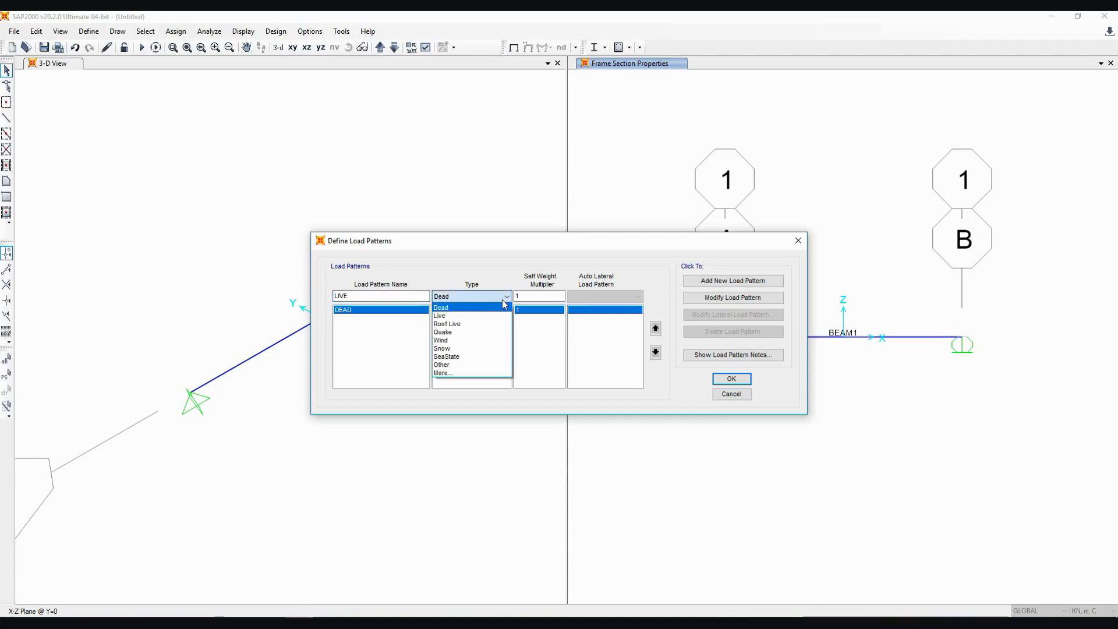
pyautogui.click(493, 322)
pyautogui.doubleClick(529, 296)
pyautogui.write('0')
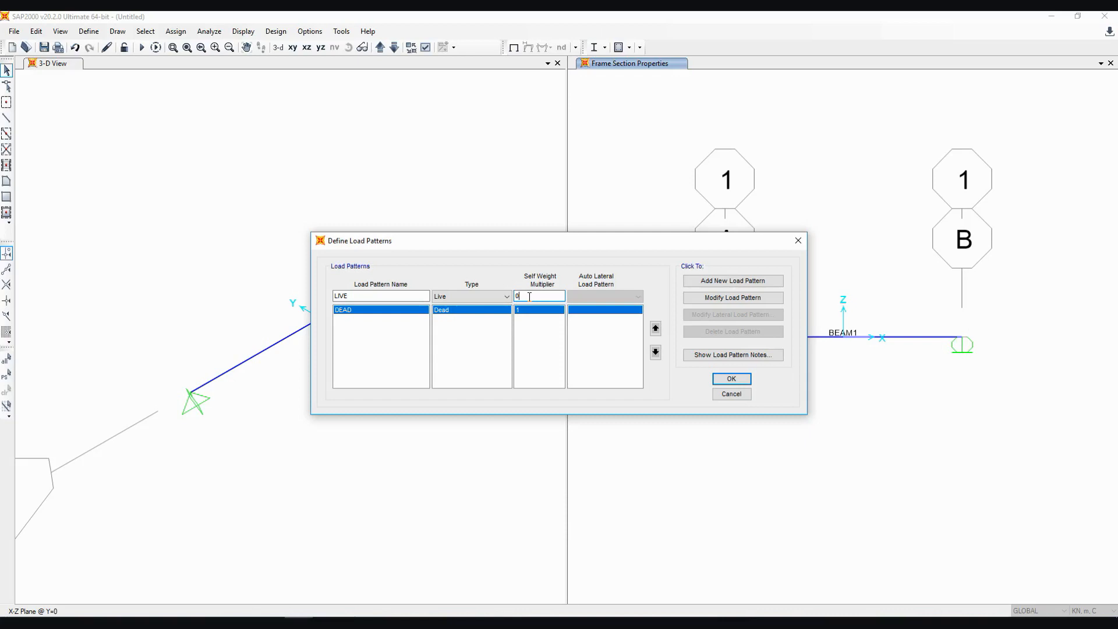
pyautogui.click(733, 282)
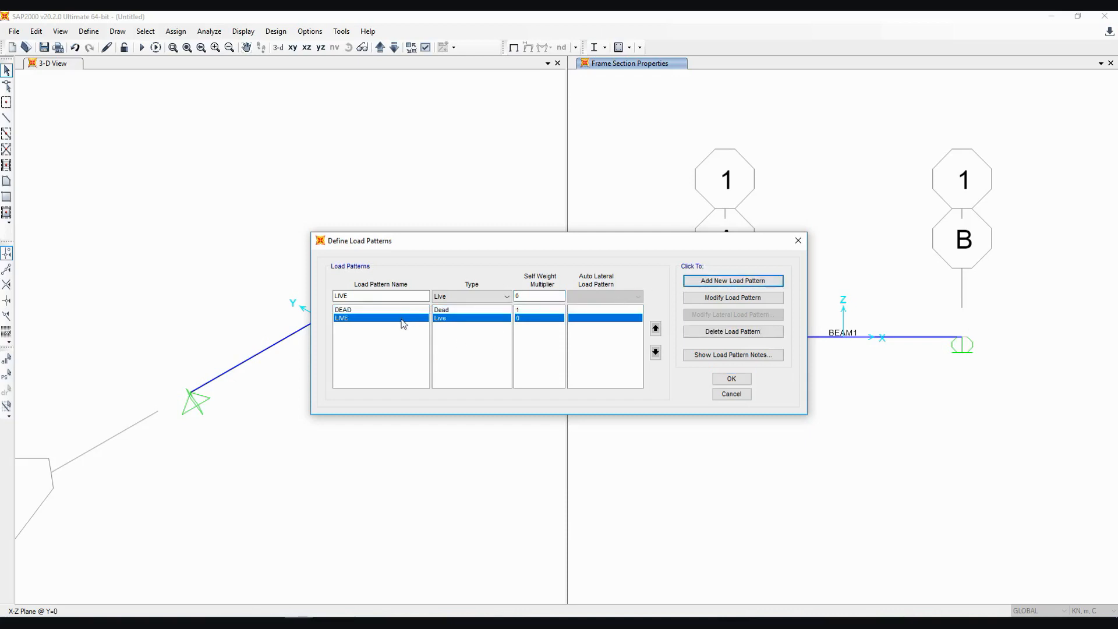
pyautogui.click(732, 380)
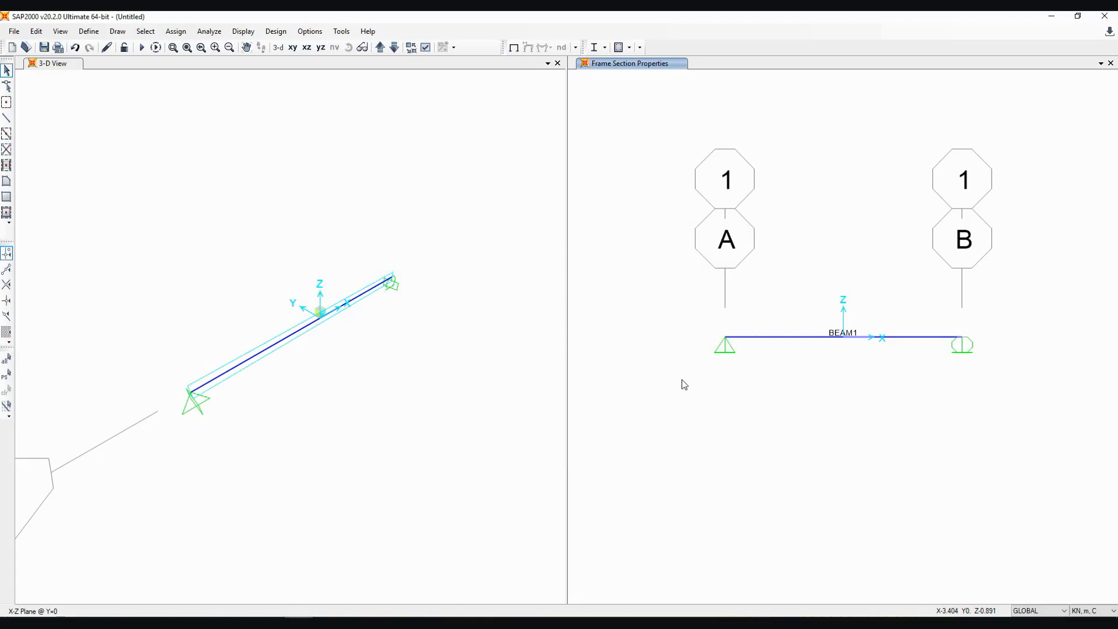
# Review the LIVE load case data, including its analysis type, applied load pattern and scale factor
pyautogui.click(87, 31)
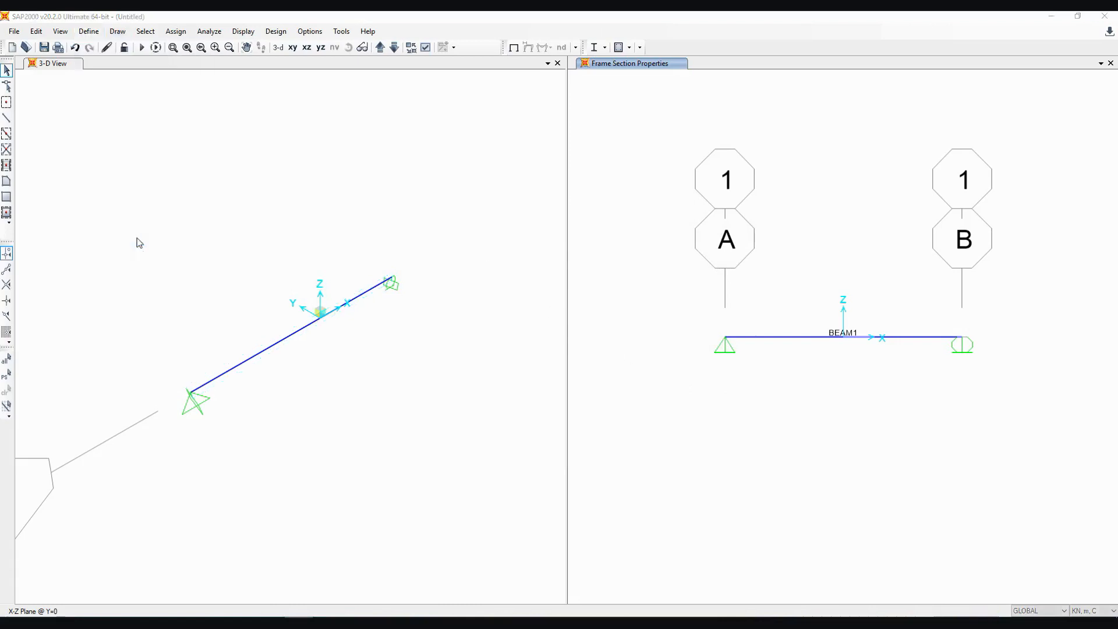
pyautogui.click(137, 238)
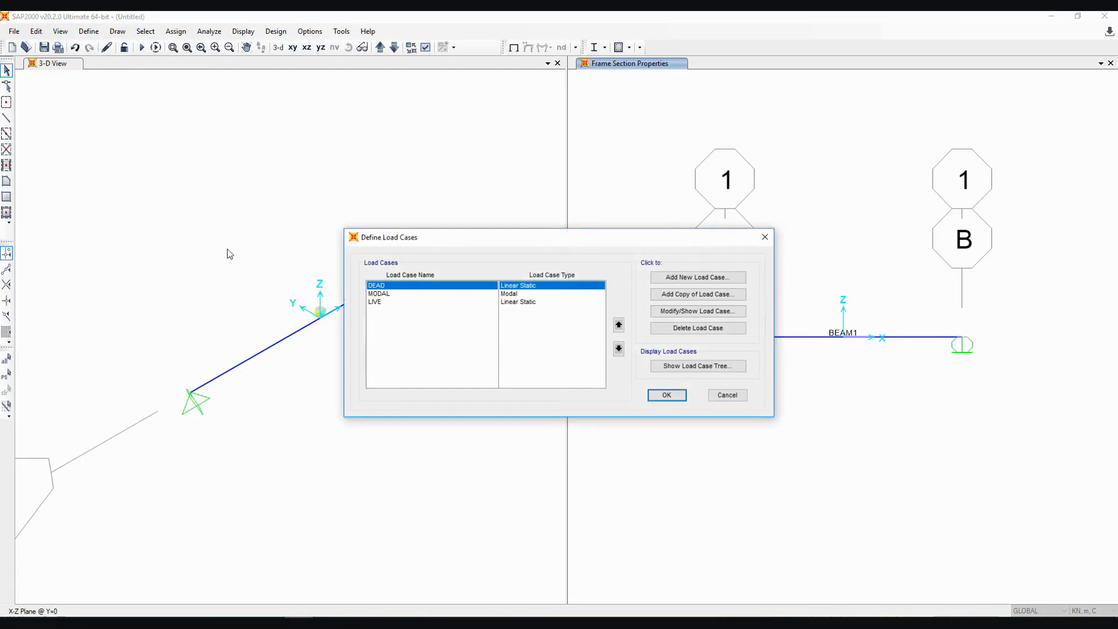
pyautogui.click(377, 303)
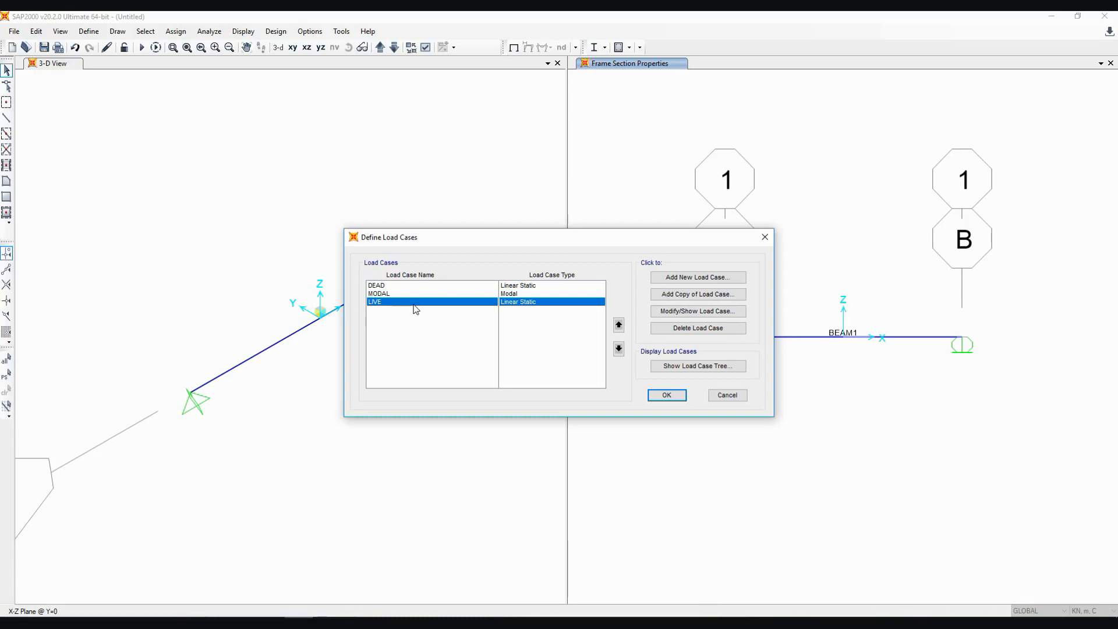
pyautogui.click(694, 317)
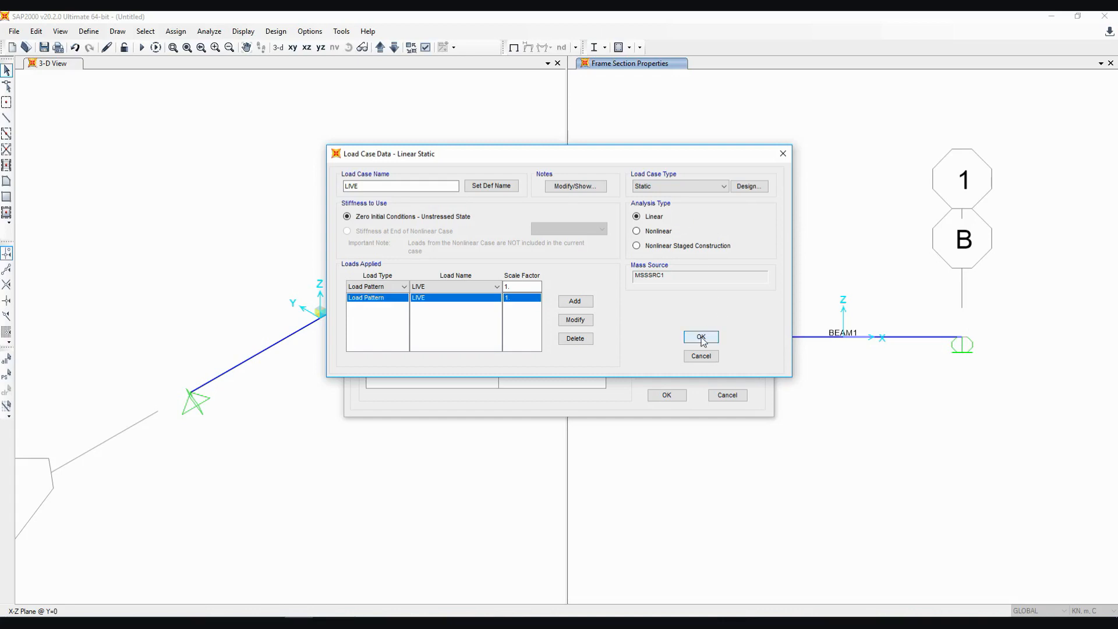
pyautogui.click(701, 337)
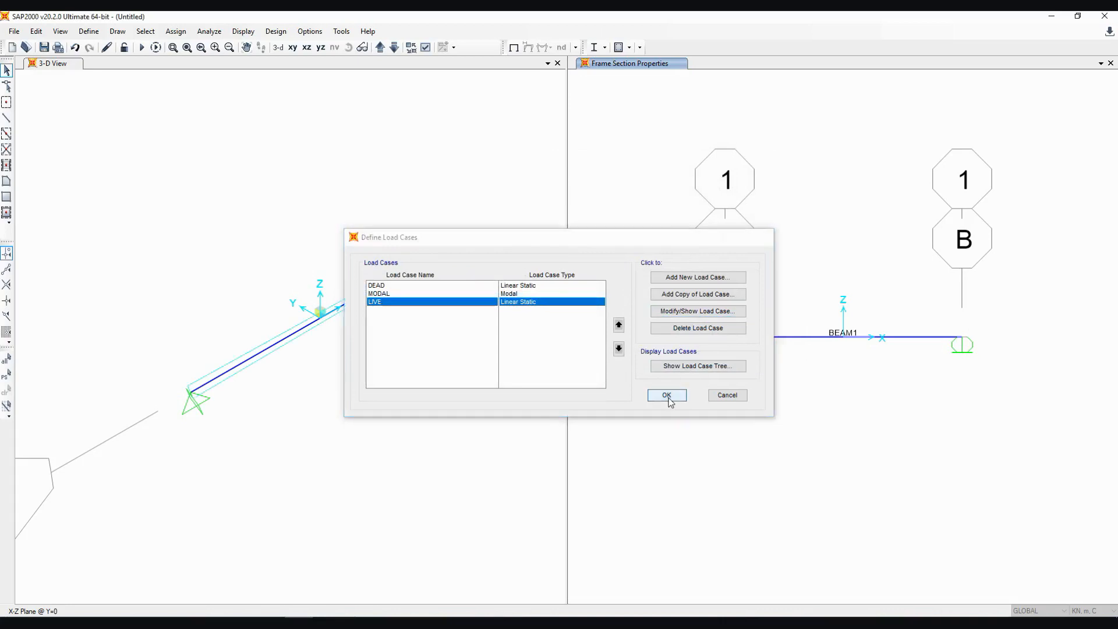
pyautogui.click(665, 395)
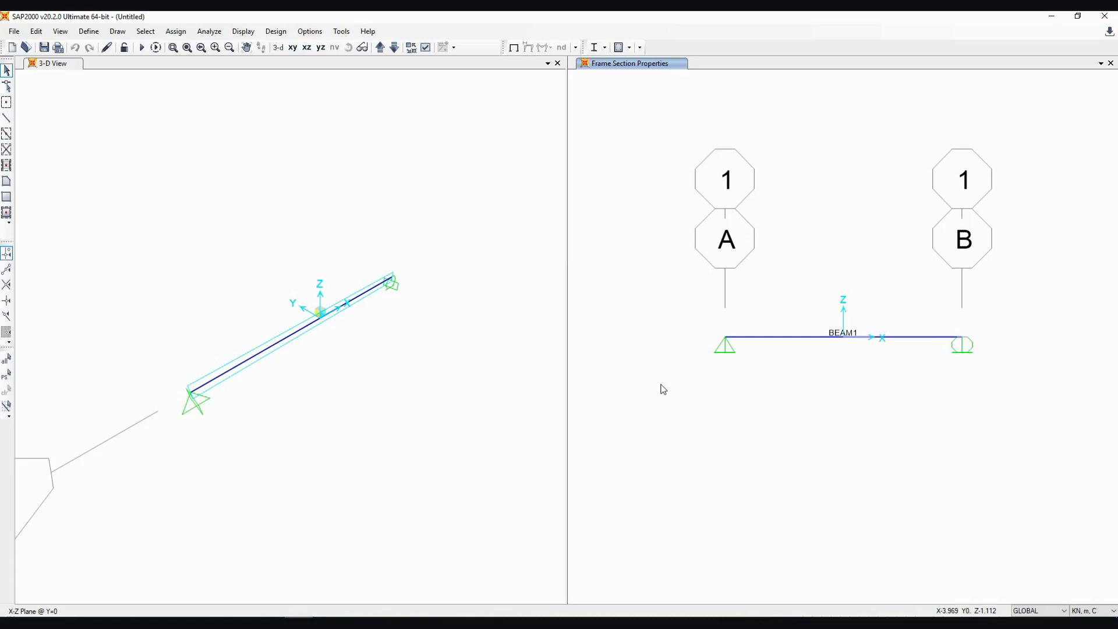
# Assign a uniform distributed force of -10 kN/m to the beam in the global Z direction under the LIVE pattern, replacing existing loads
pyautogui.click(768, 337)
pyautogui.click(176, 31)
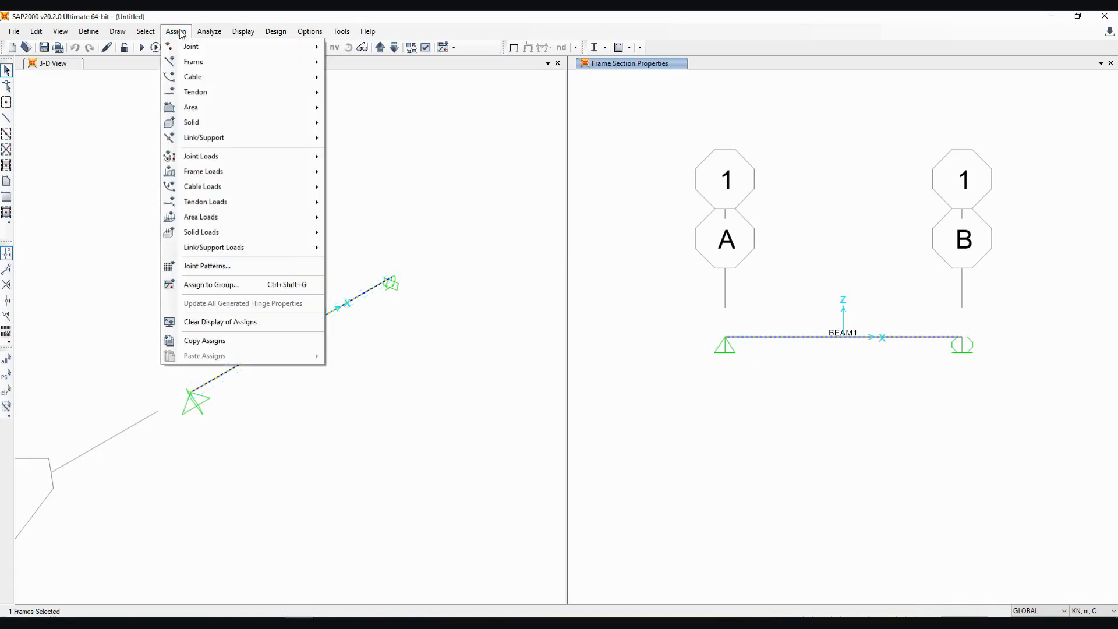
pyautogui.moveTo(232, 175)
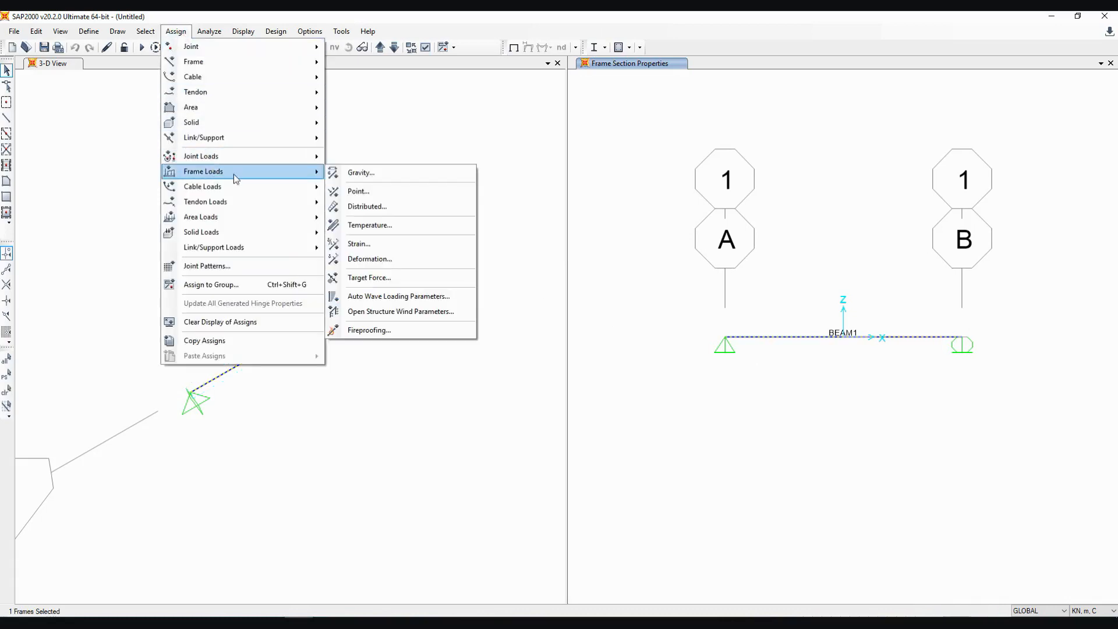
pyautogui.click(387, 207)
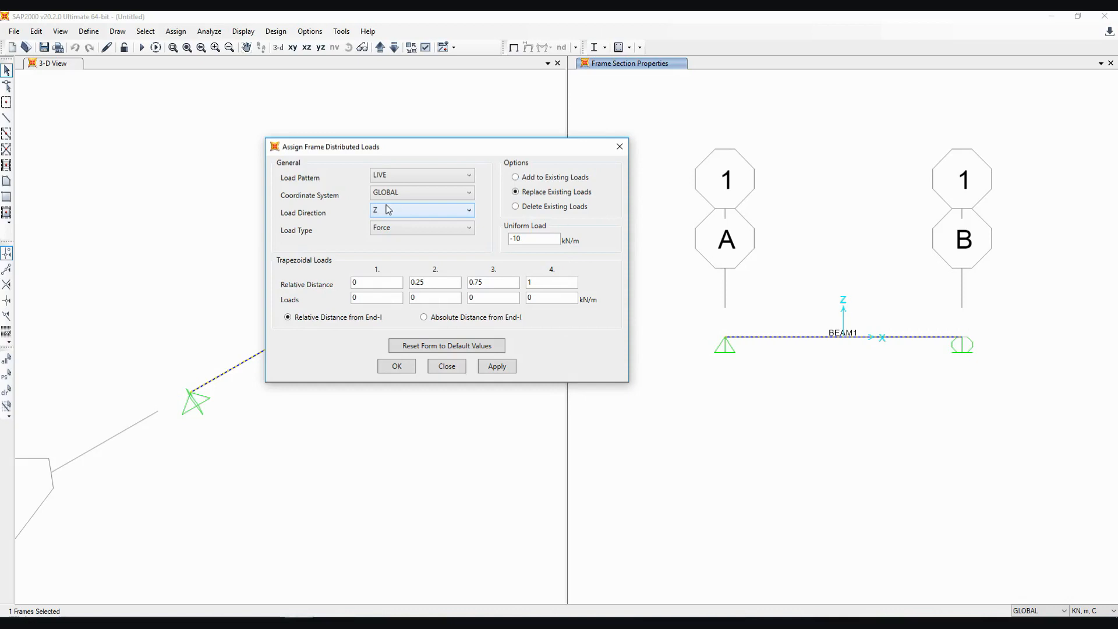
pyautogui.click(422, 176)
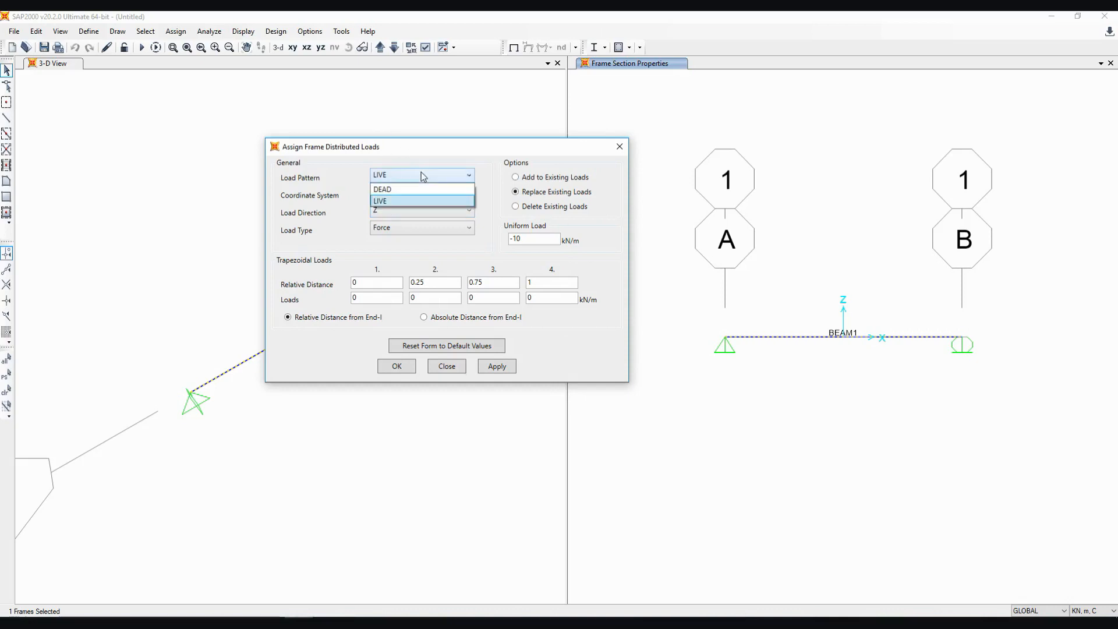
pyautogui.click(421, 174)
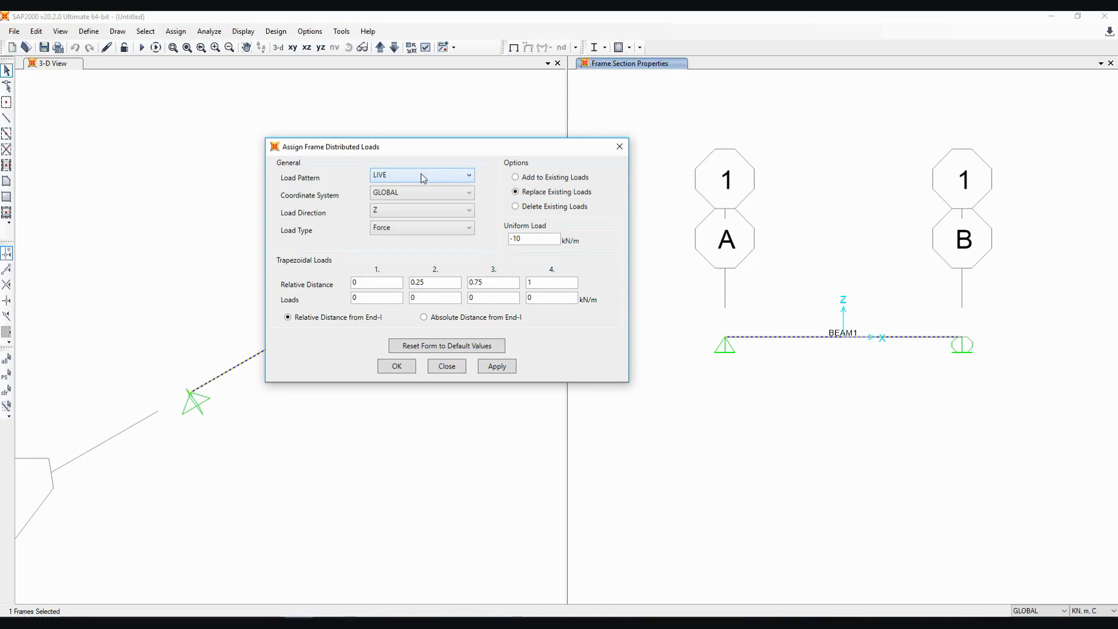
pyautogui.click(421, 194)
pyautogui.click(421, 194)
pyautogui.click(417, 214)
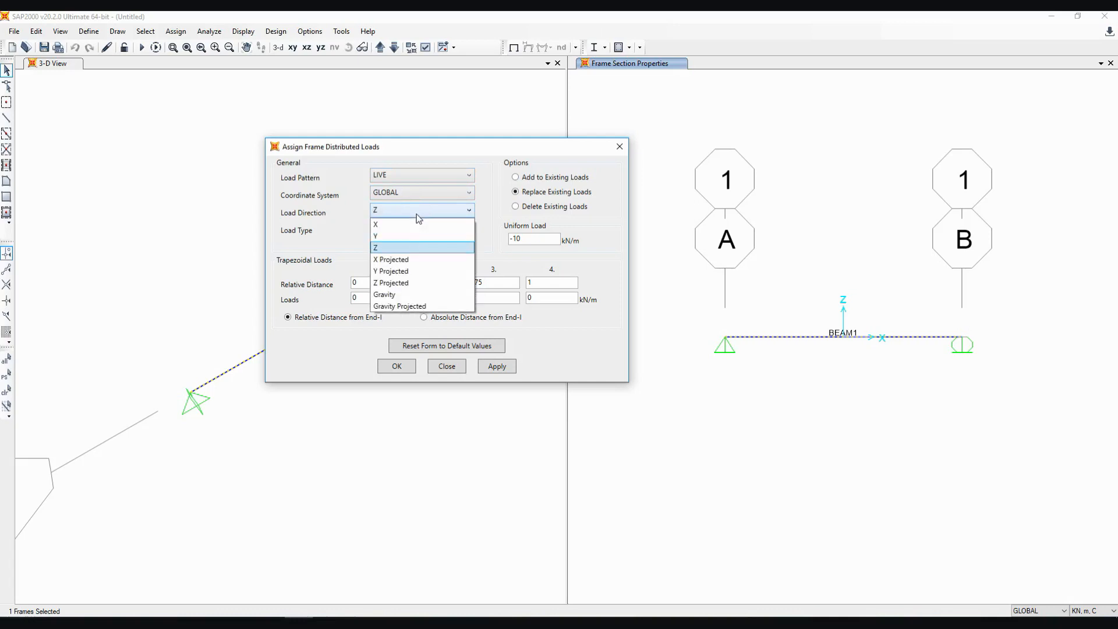
pyautogui.click(417, 251)
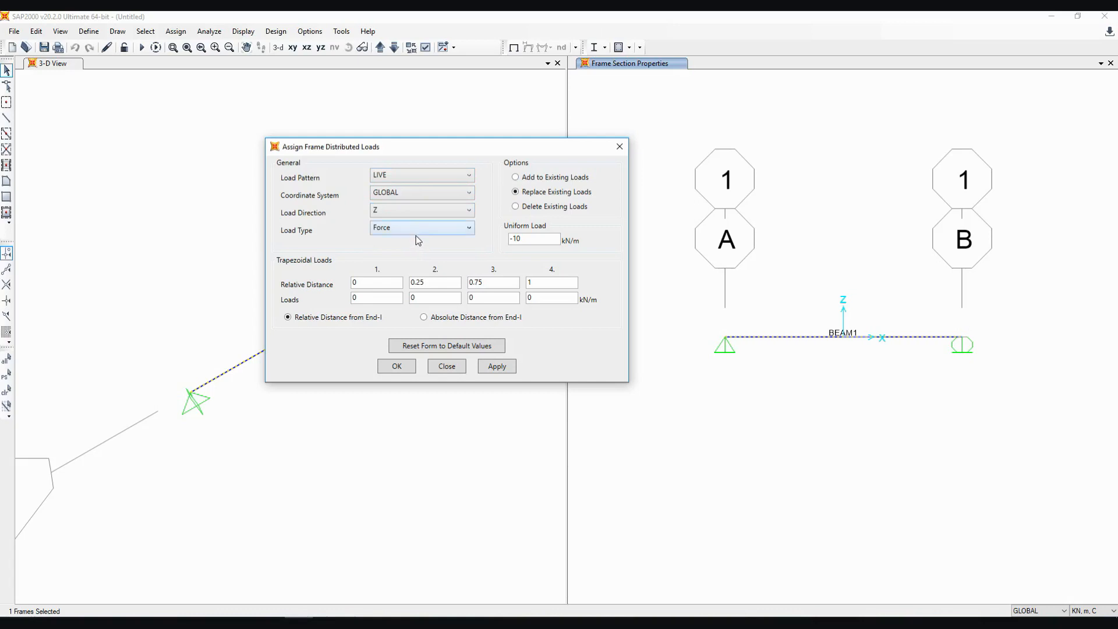
pyautogui.click(414, 230)
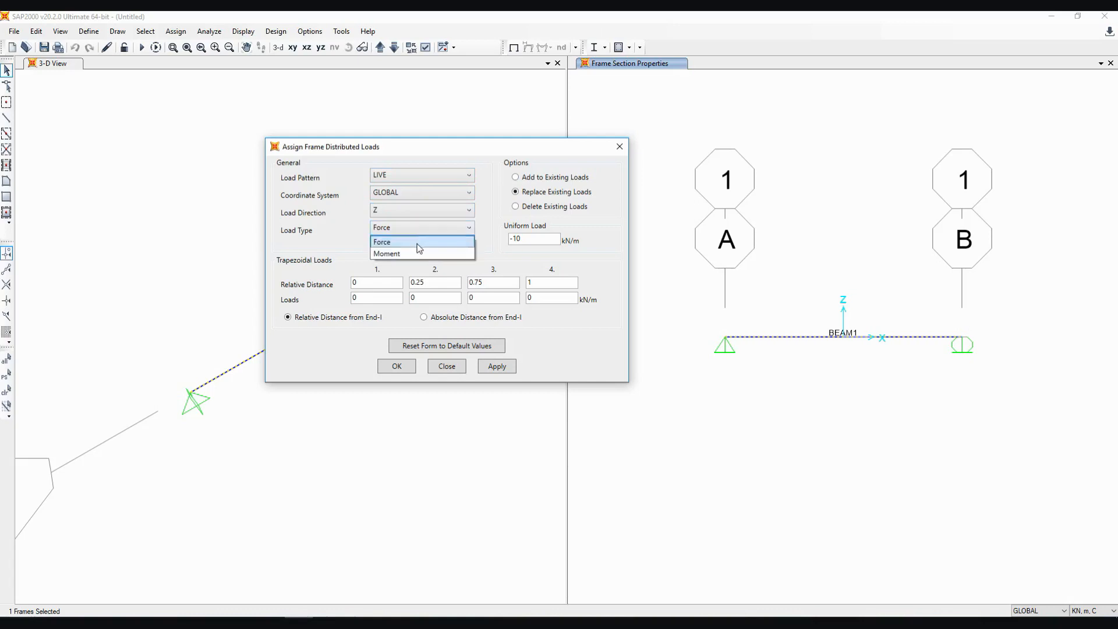
pyautogui.click(419, 242)
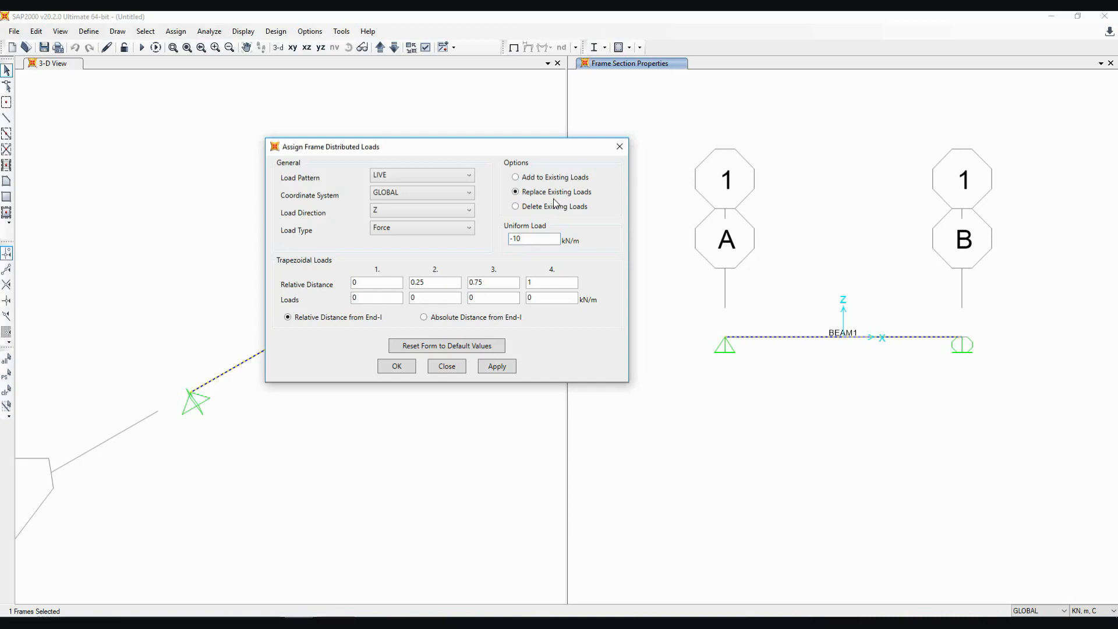
pyautogui.click(395, 368)
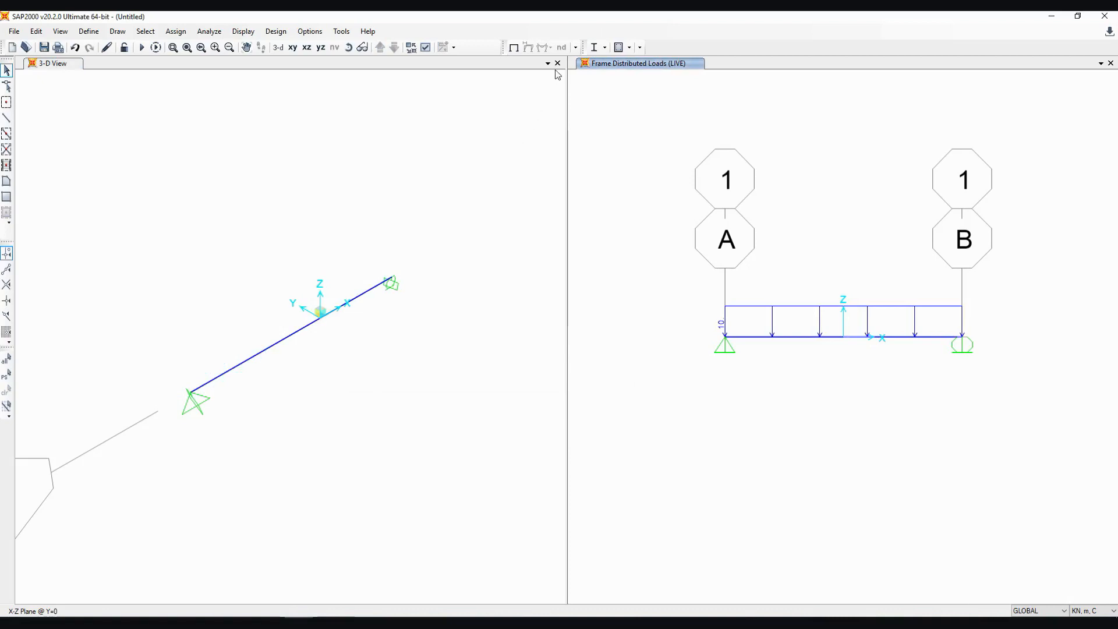
# Close the 3-D view, start saving the model under a new name, and create and open a folder named BEAM1 in C:\SAP2000
pyautogui.click(558, 63)
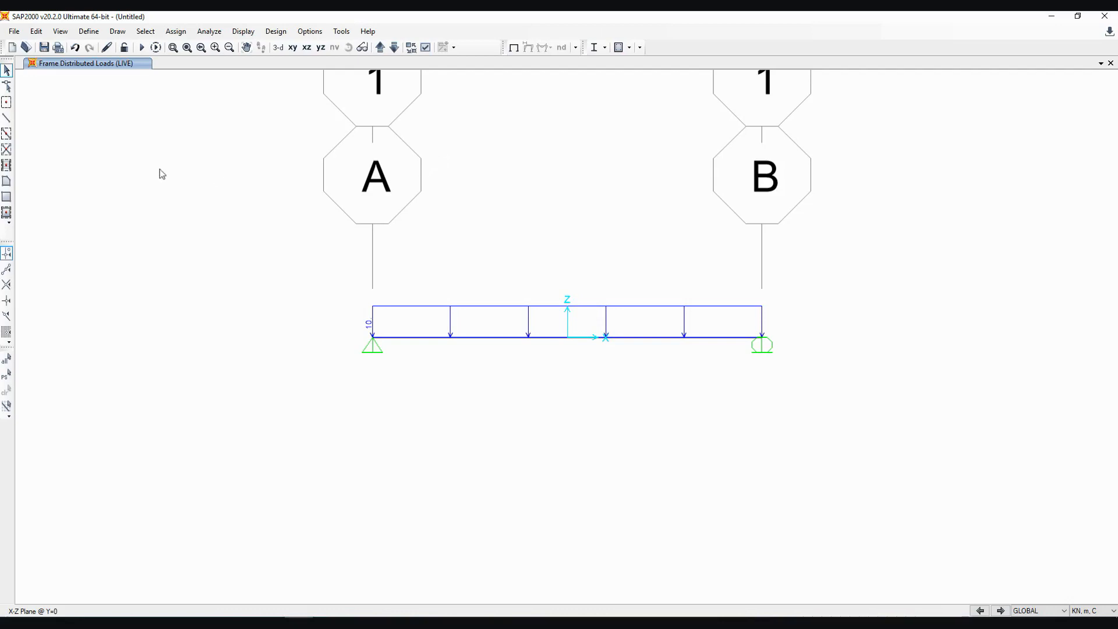
pyautogui.click(14, 31)
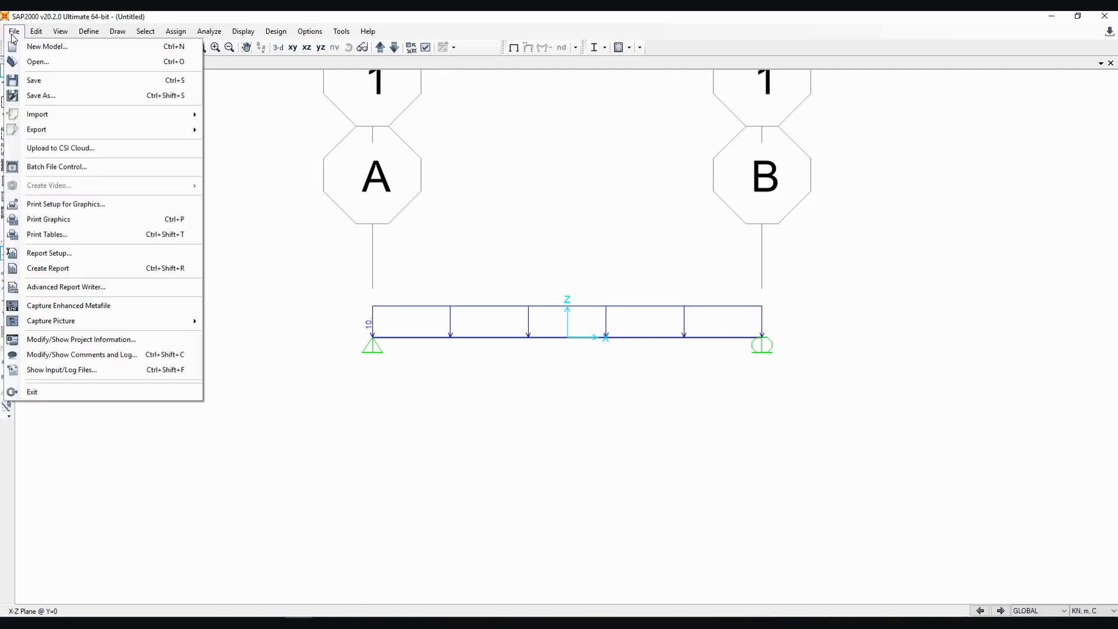
pyautogui.click(40, 99)
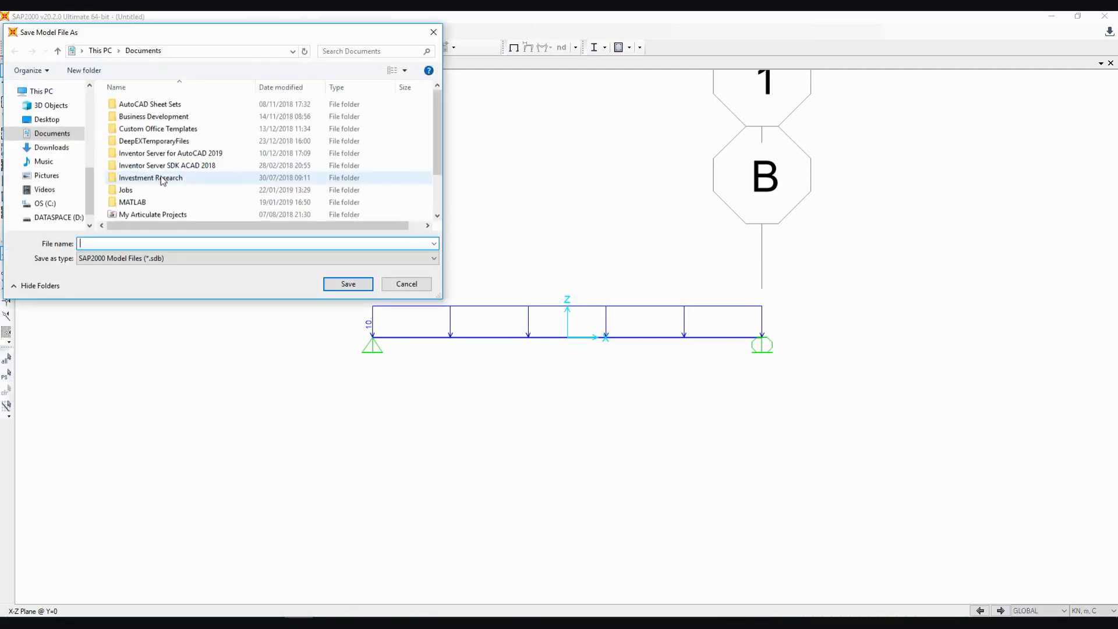
pyautogui.click(51, 205)
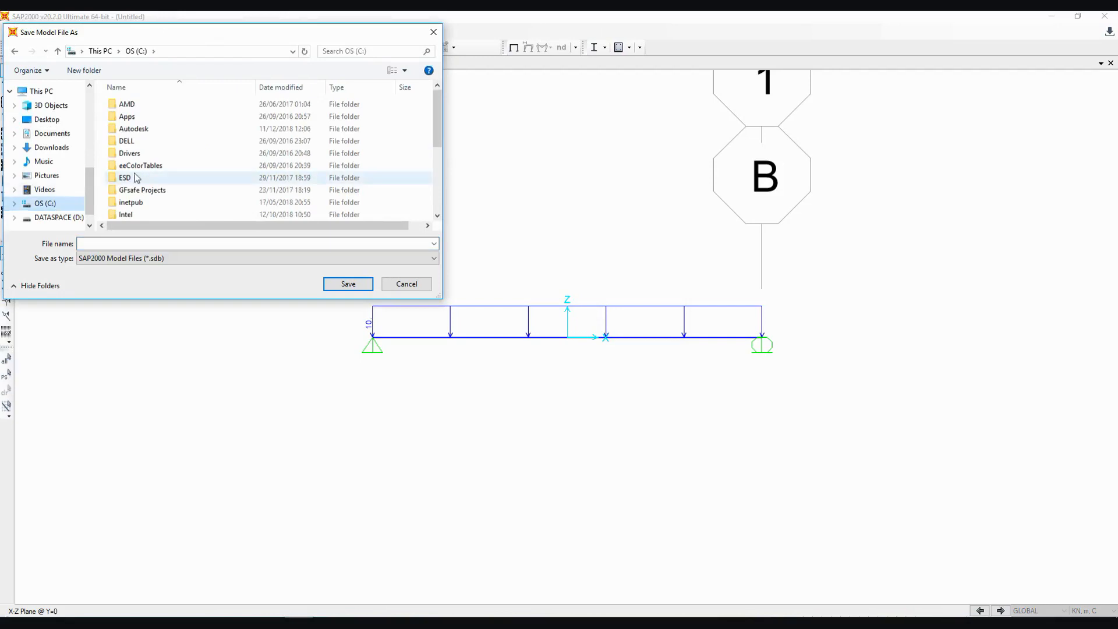
pyautogui.scroll(-4, 143, 195)
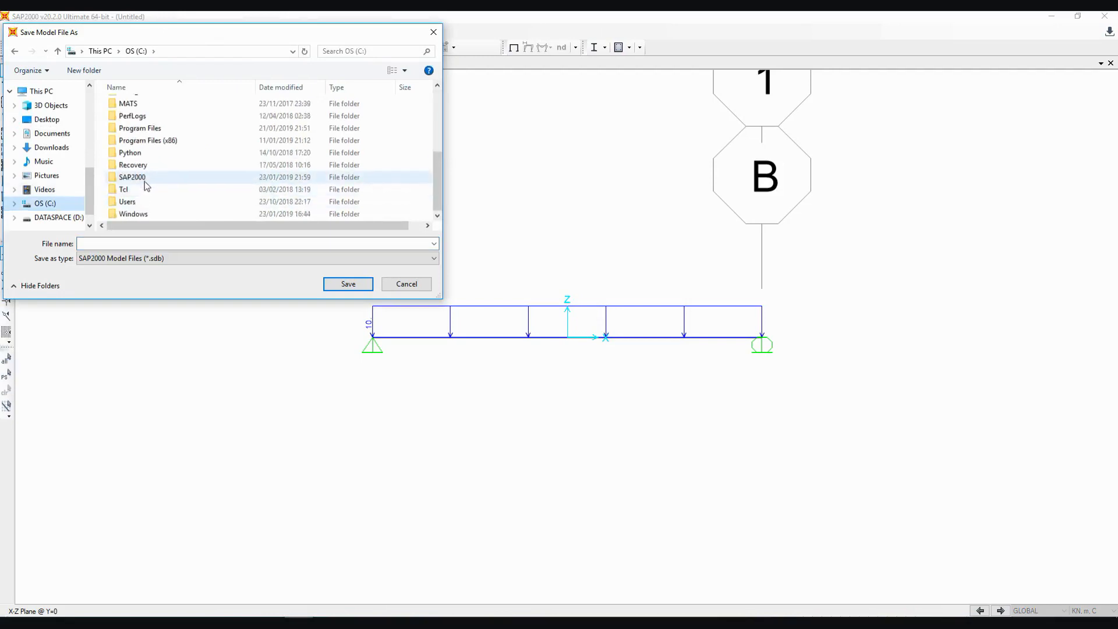
pyautogui.doubleClick(145, 178)
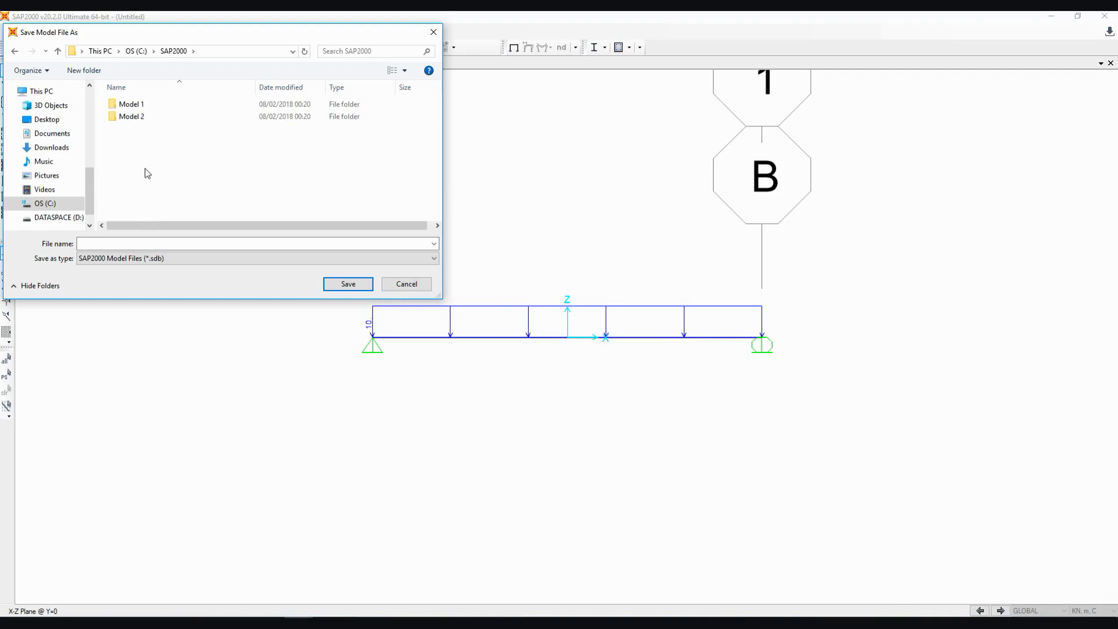
pyautogui.rightClick(145, 169)
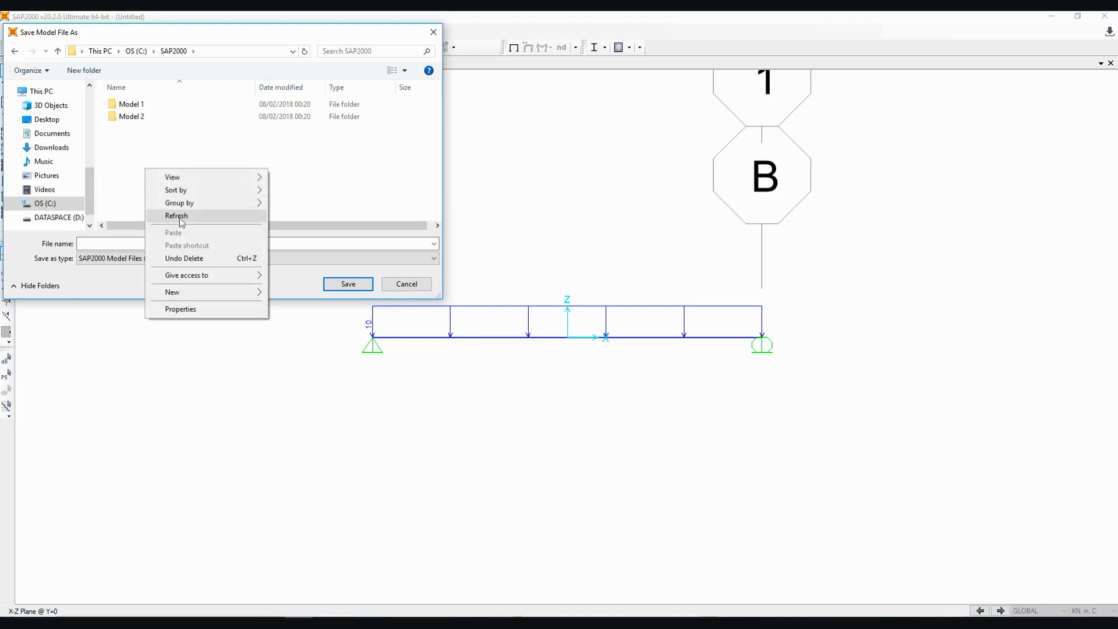
pyautogui.moveTo(231, 293)
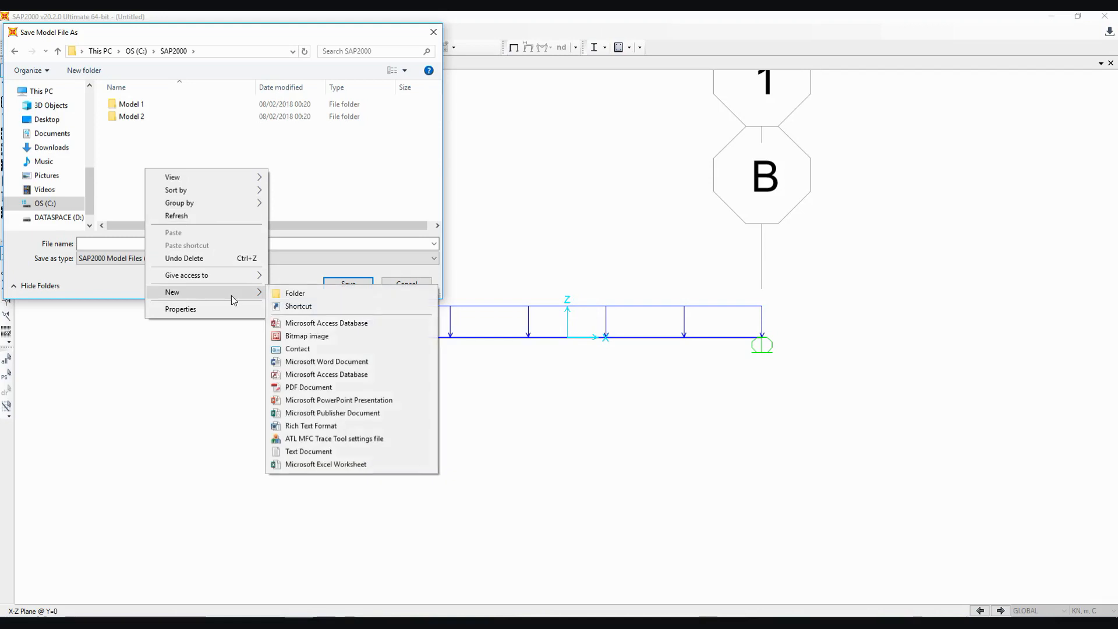
pyautogui.click(302, 294)
pyautogui.write('B')
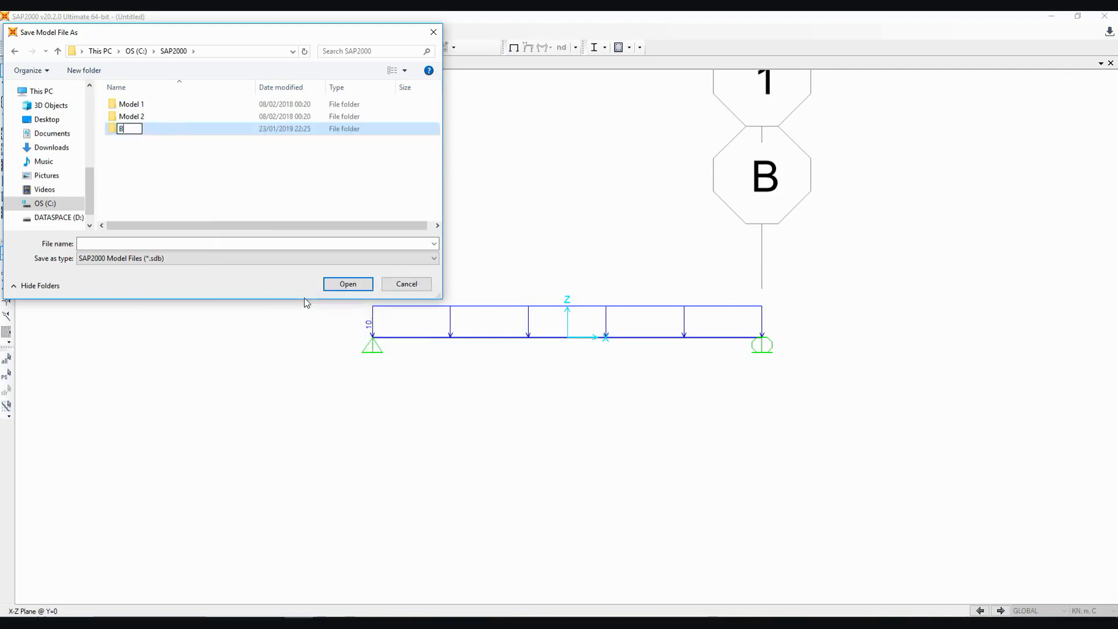
pyautogui.write('EAM1')
pyautogui.press('Return')
pyautogui.press('Return')
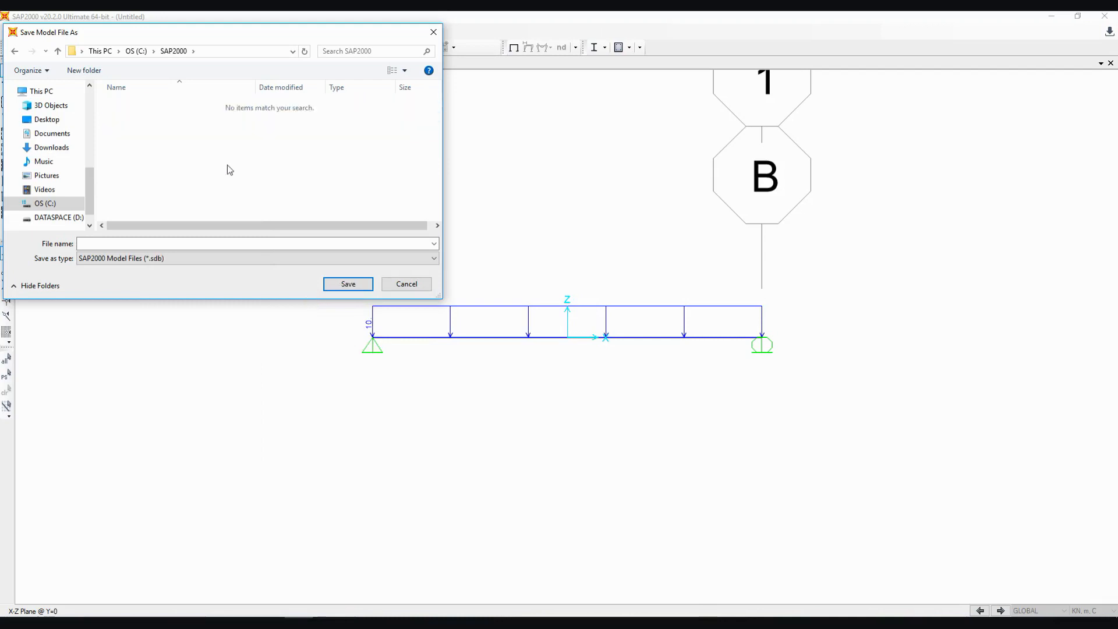
# Save the model as BEAM1 in the BEAM1 folder as a SAP2000 model file
pyautogui.click(184, 240)
pyautogui.write('B')
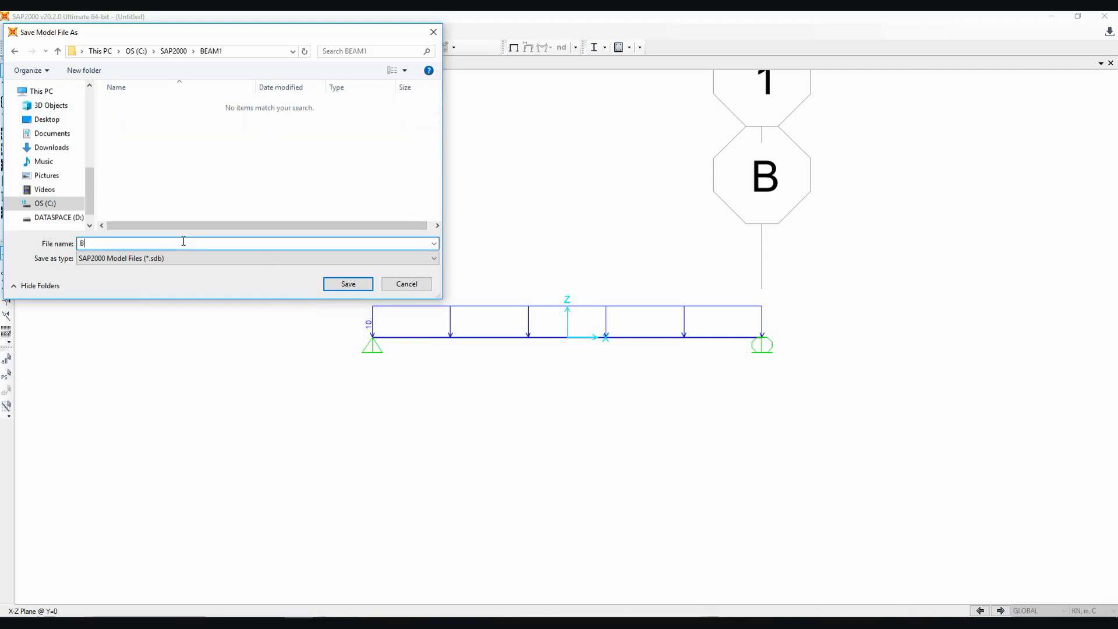
pyautogui.write('EAM1')
pyautogui.click(352, 286)
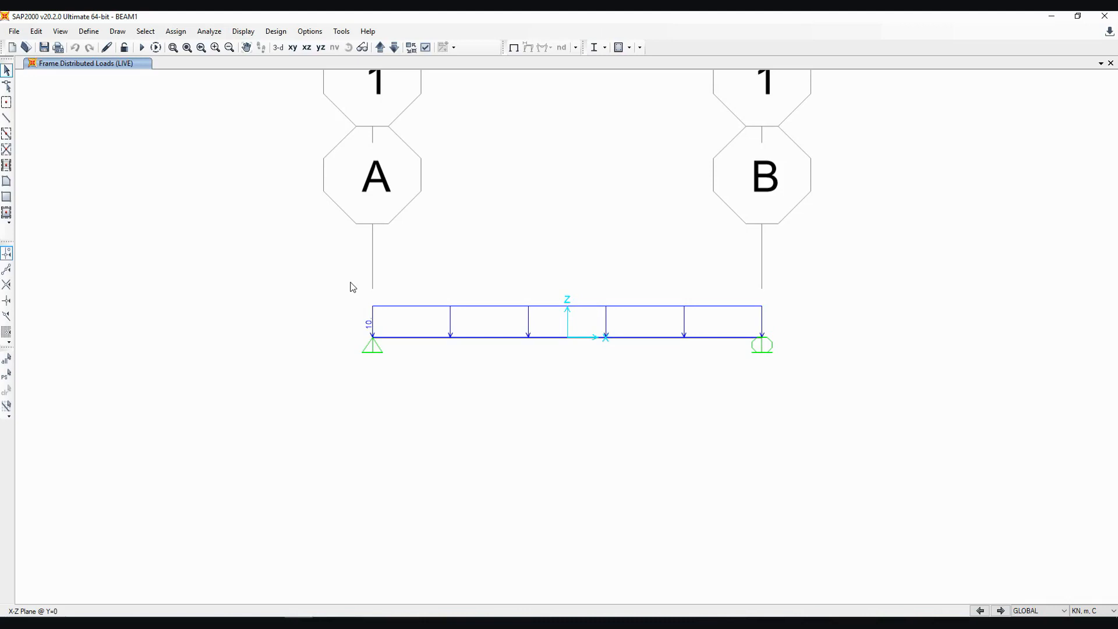
# Review the available degrees of freedom in the analysis options and accept the settings
pyautogui.click(212, 33)
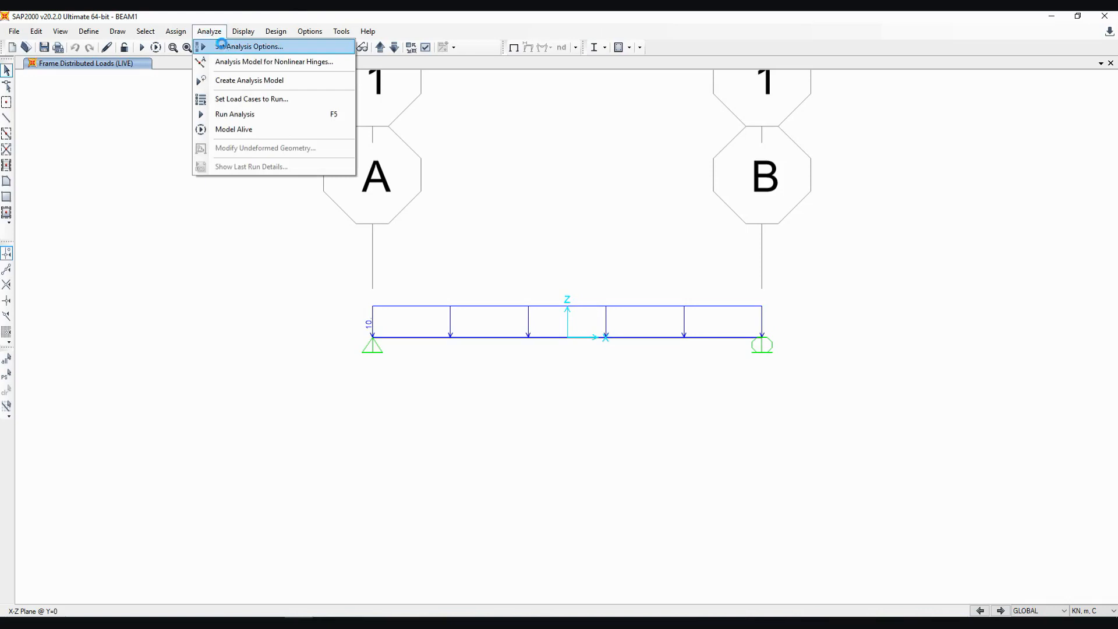
pyautogui.click(224, 49)
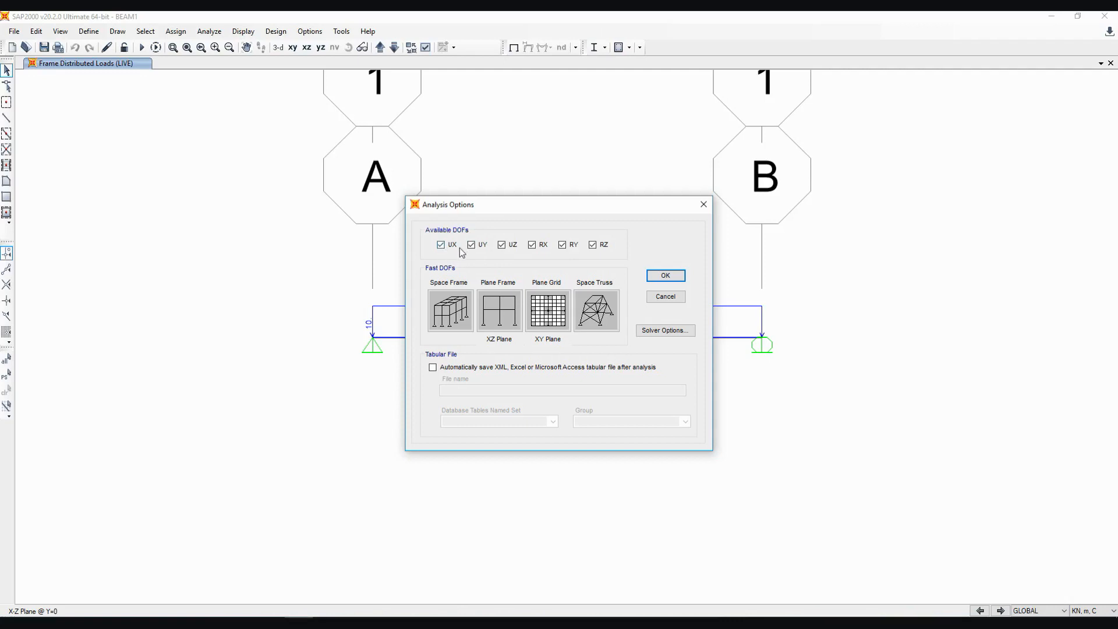
pyautogui.click(655, 275)
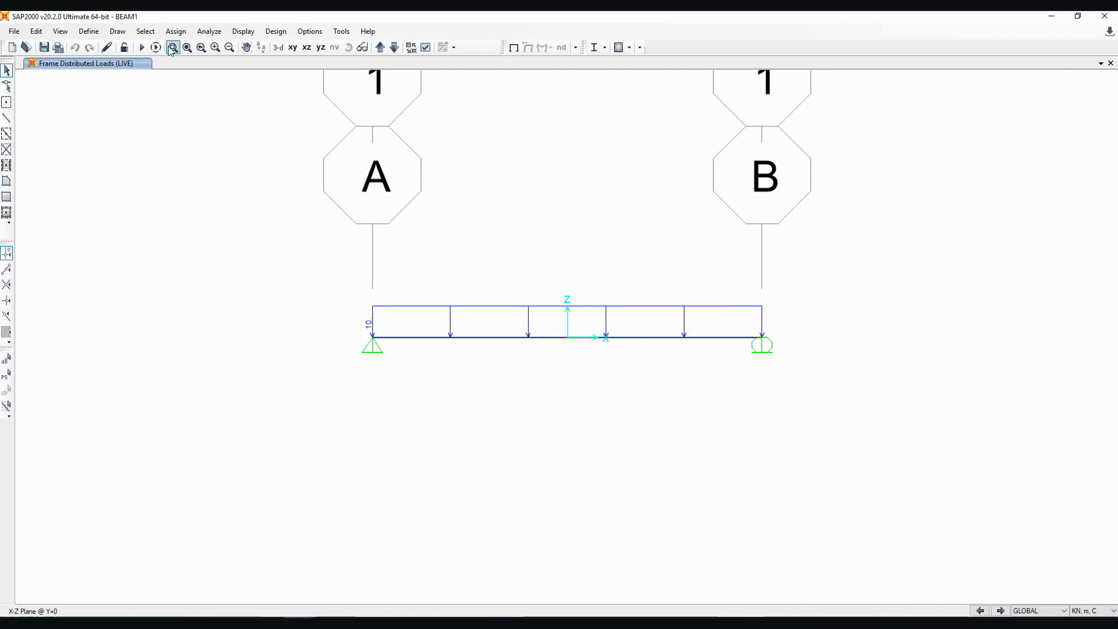
# Check the run actions of the DEAD and LIVE load cases and run the analysis with all cases, including MODAL
pyautogui.click(215, 34)
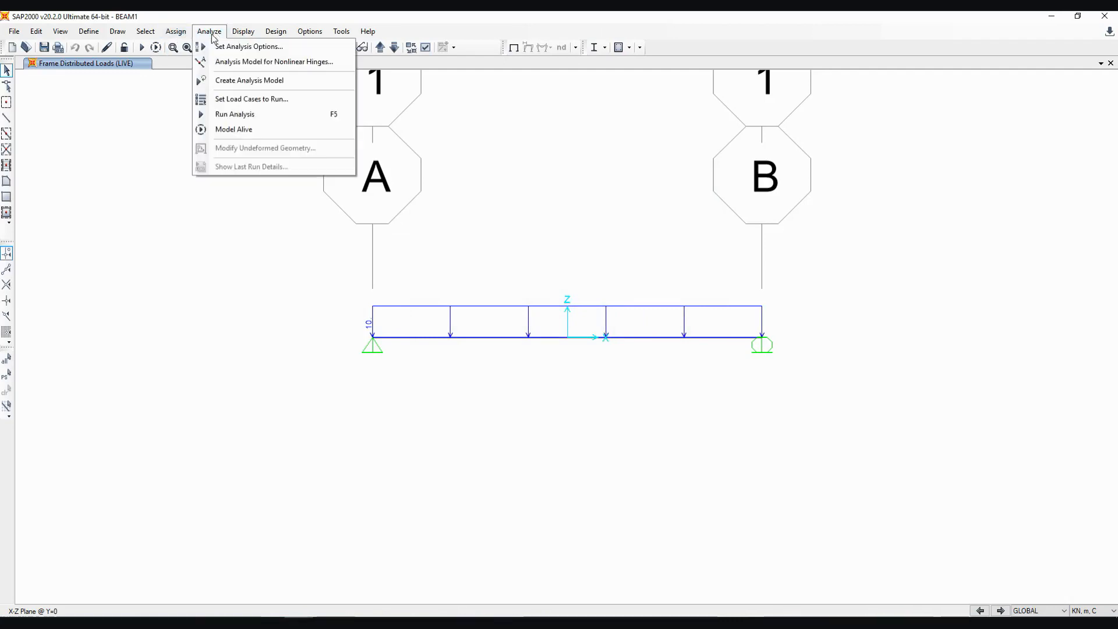
pyautogui.click(238, 99)
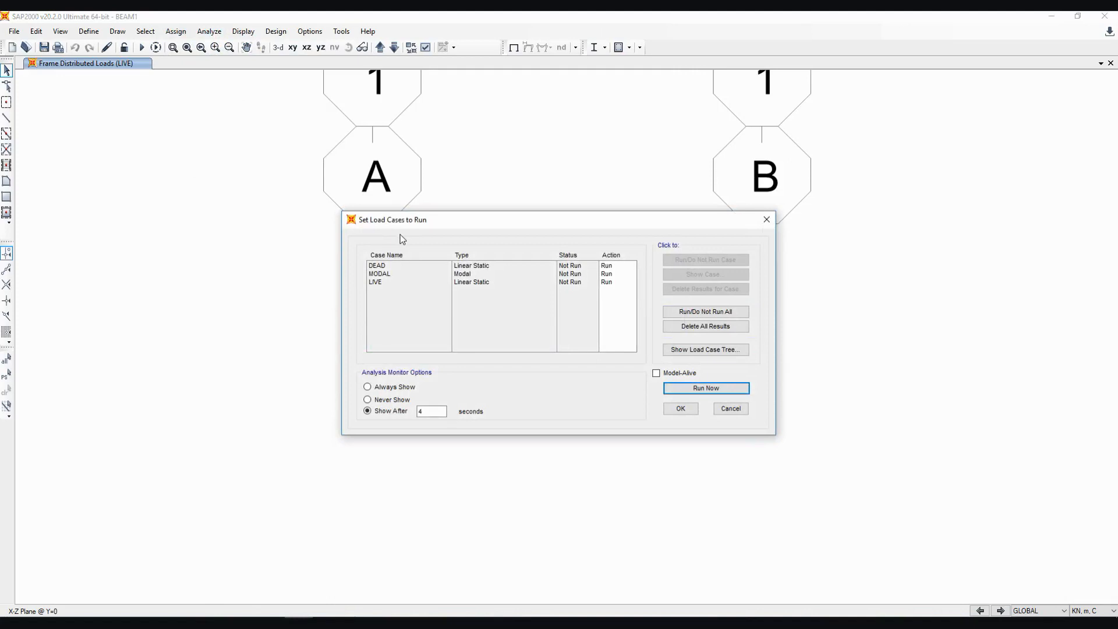
pyautogui.click(388, 266)
pyautogui.click(383, 283)
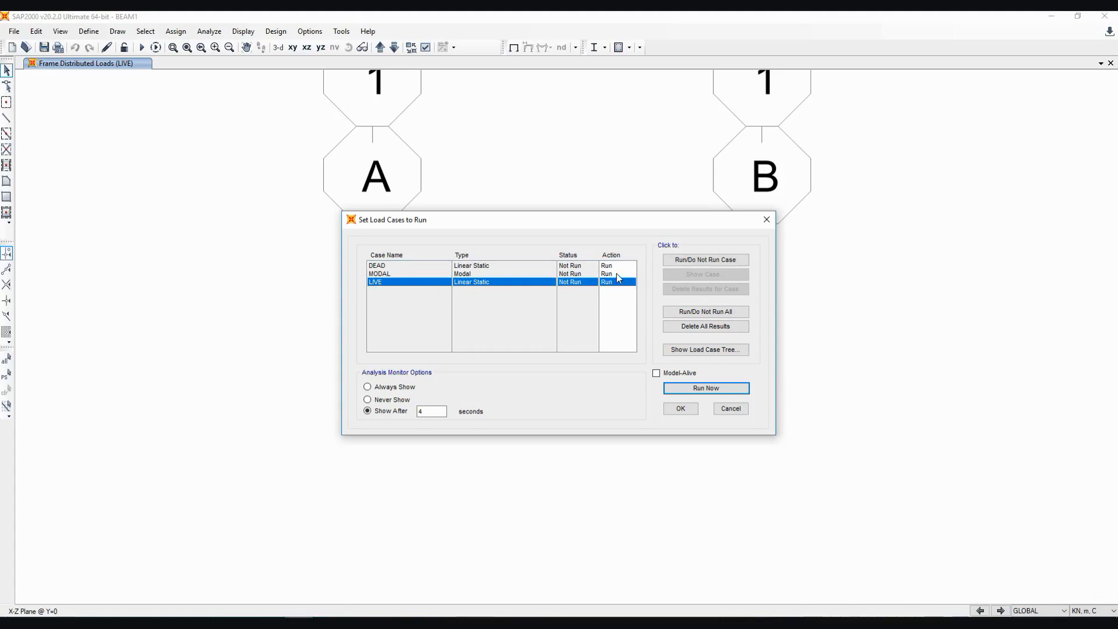
pyautogui.click(612, 266)
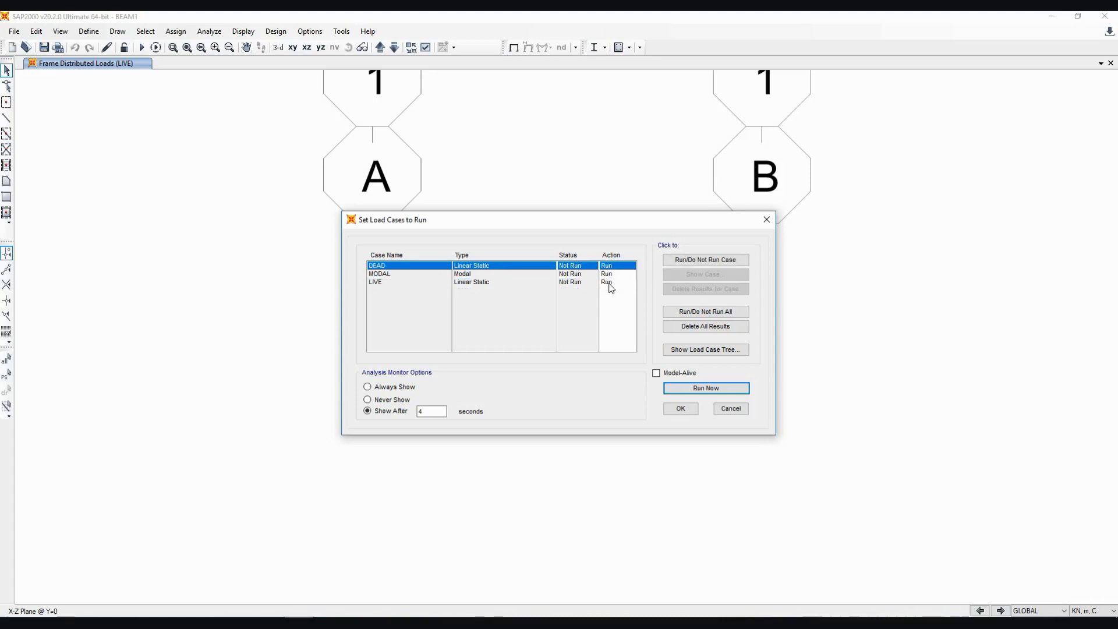
pyautogui.click(613, 283)
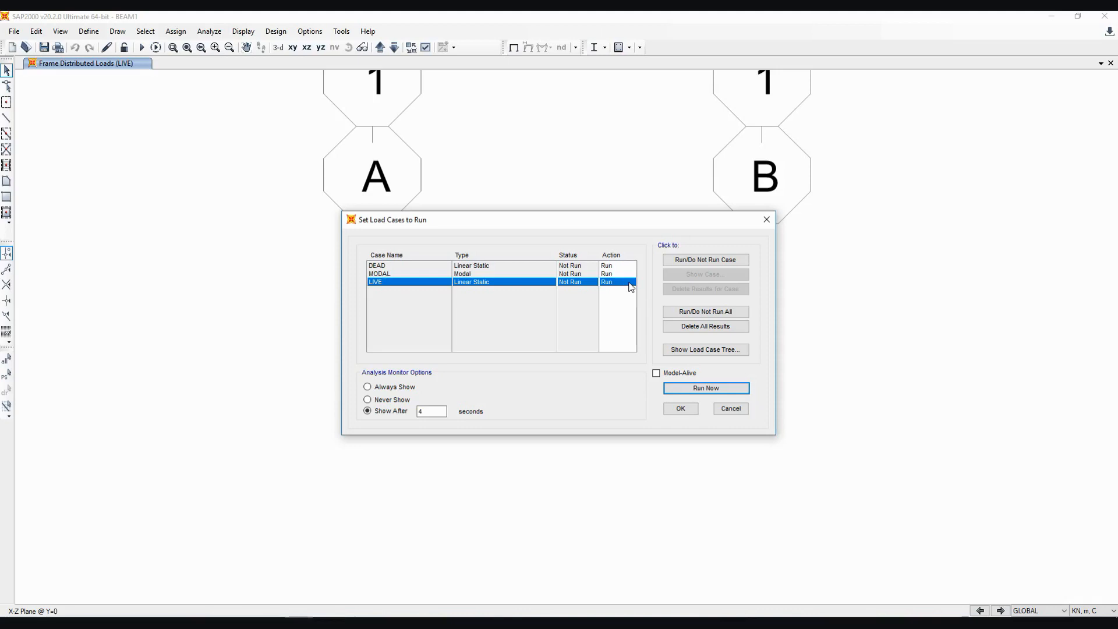
pyautogui.click(724, 388)
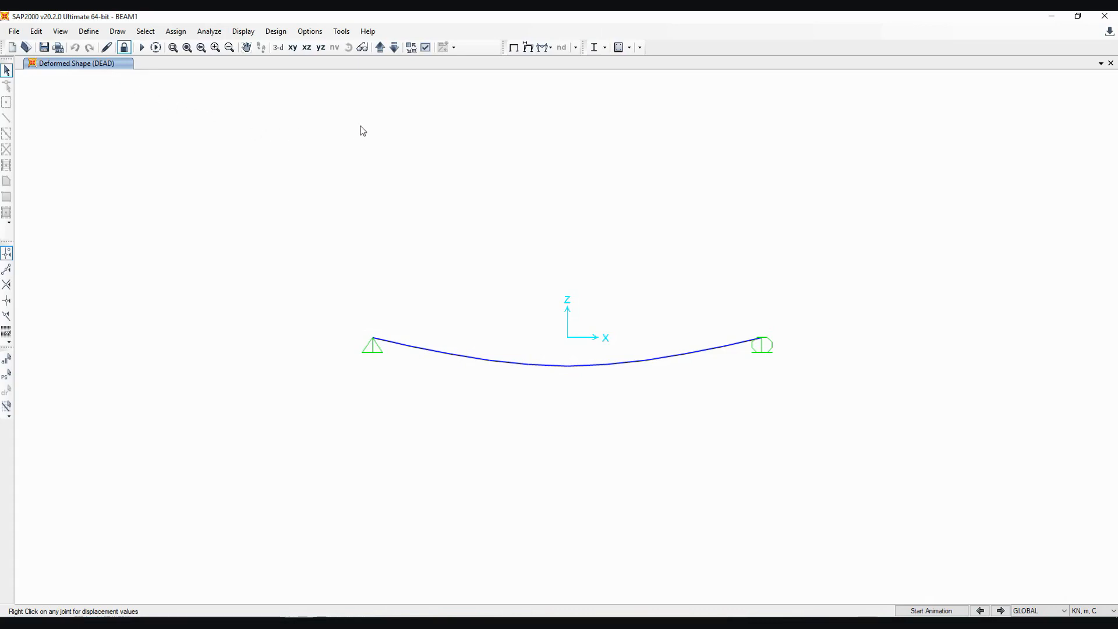
# Display the beam's deformed shape for the LIVE case with automatic scaling
pyautogui.click(530, 47)
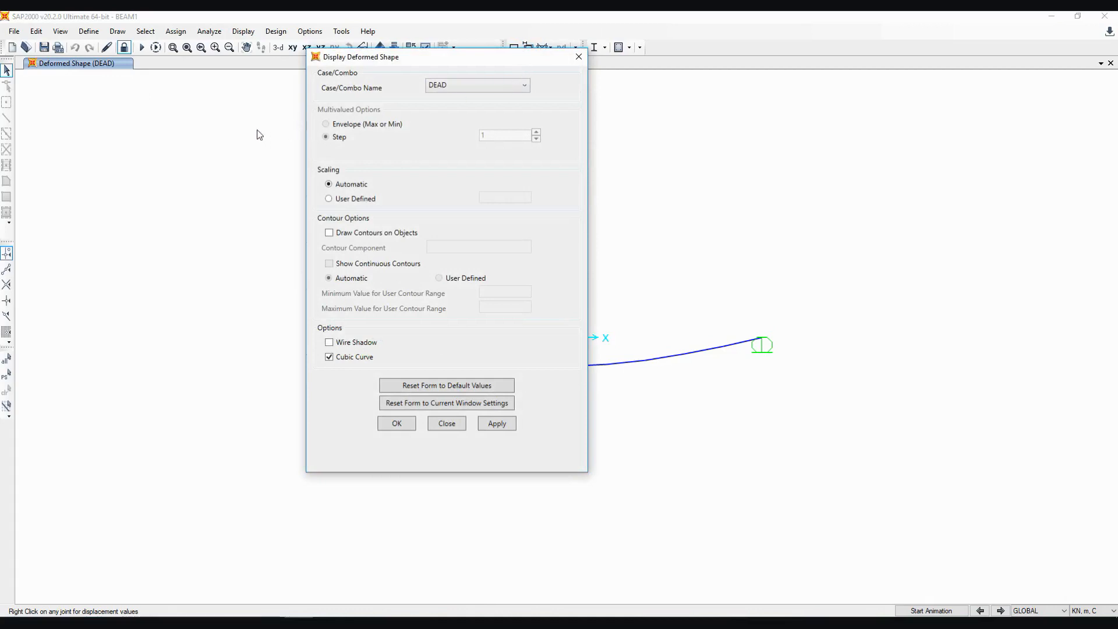
pyautogui.click(436, 88)
pyautogui.click(444, 123)
pyautogui.click(403, 425)
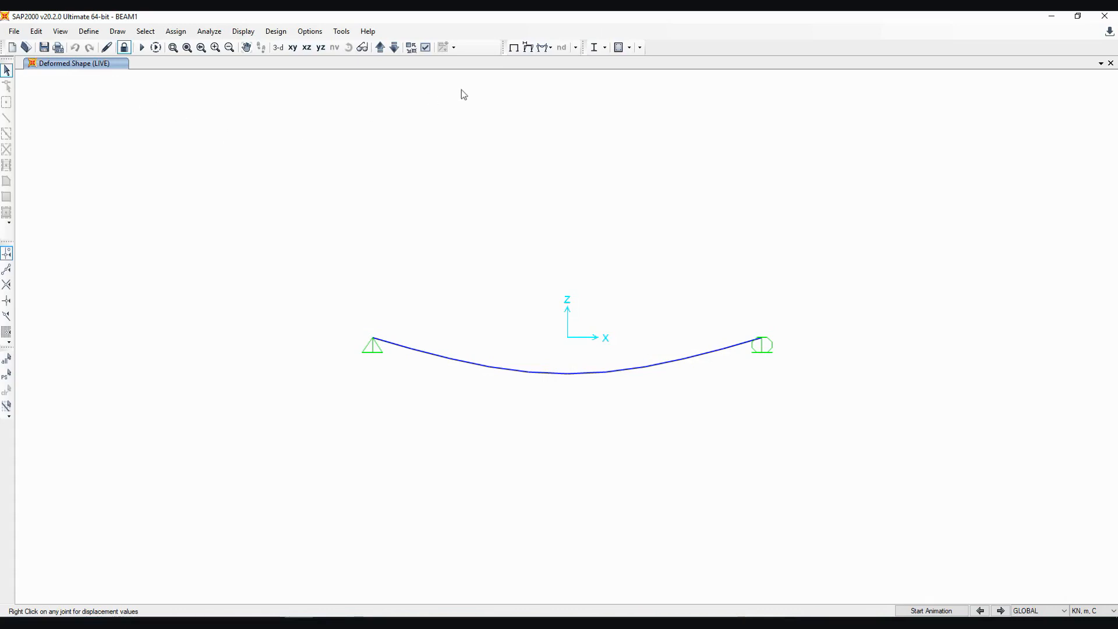
# Display the beam's Moment 3-3 force diagram for the LIVE case as a filled diagram
pyautogui.click(550, 48)
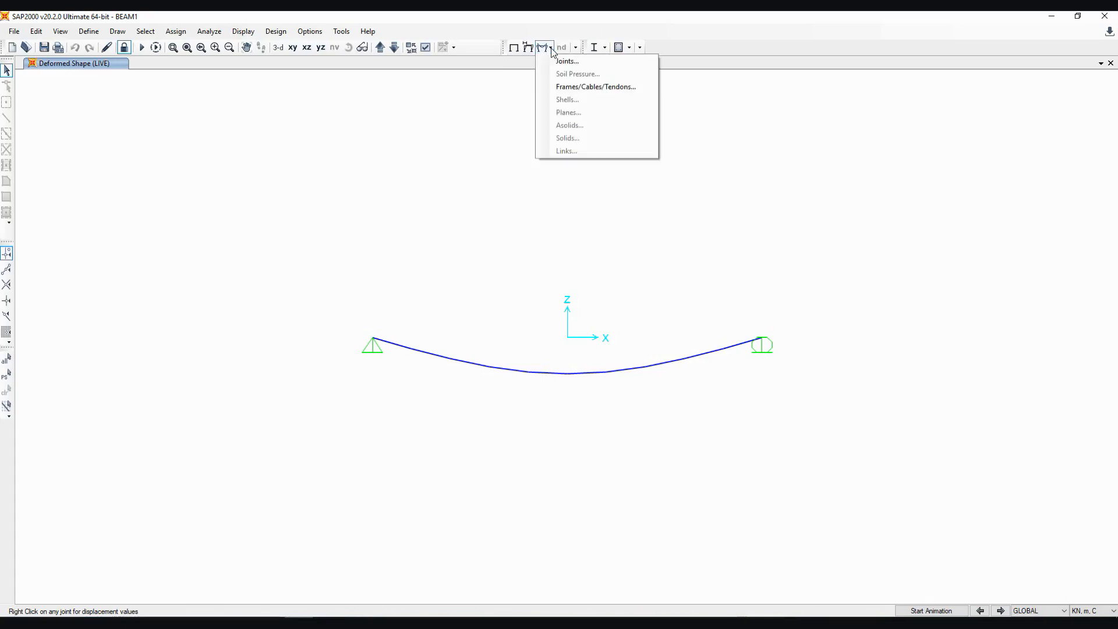
pyautogui.click(564, 88)
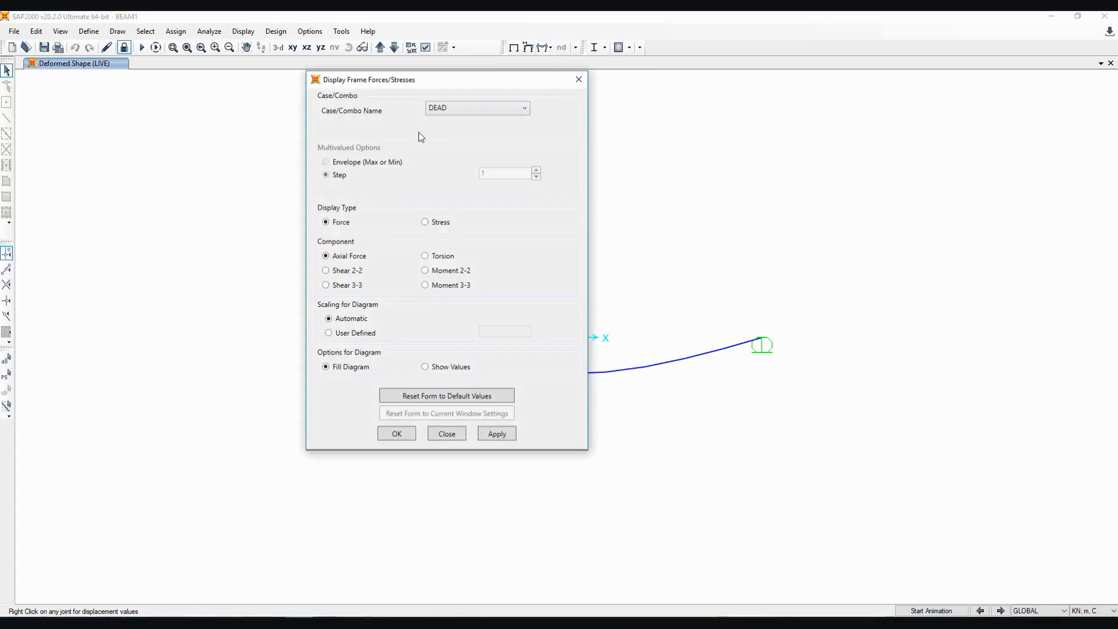
pyautogui.click(457, 110)
pyautogui.click(449, 145)
pyautogui.click(427, 286)
pyautogui.click(397, 435)
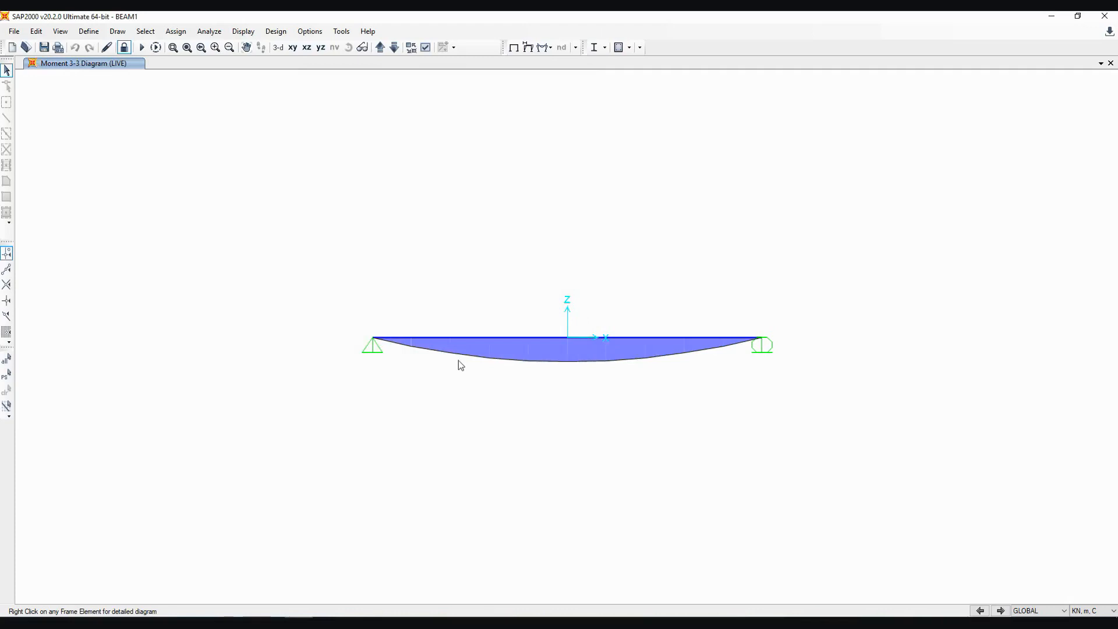
# Open the beam's detailed LIVE diagrams and read load, shear, moment and deflection values at points along the span
pyautogui.rightClick(466, 337)
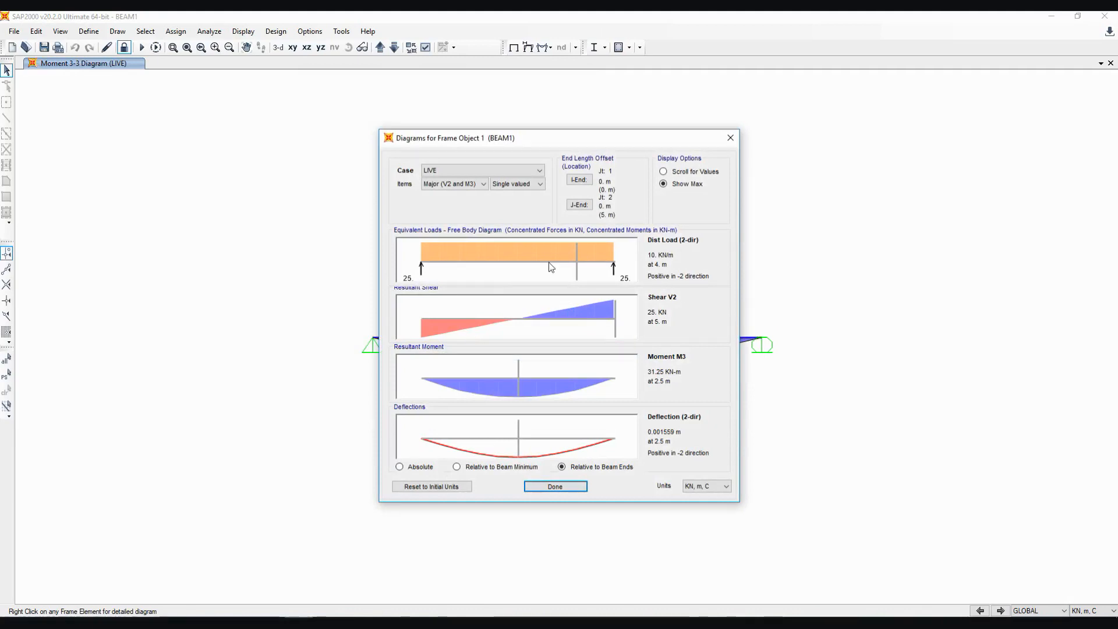
pyautogui.click(577, 267)
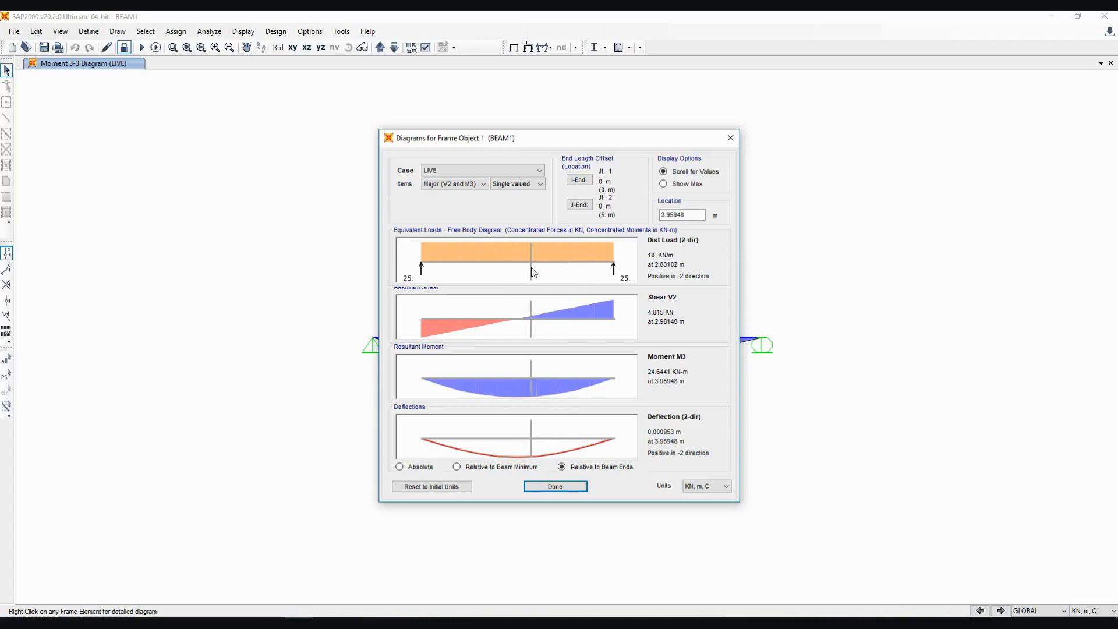